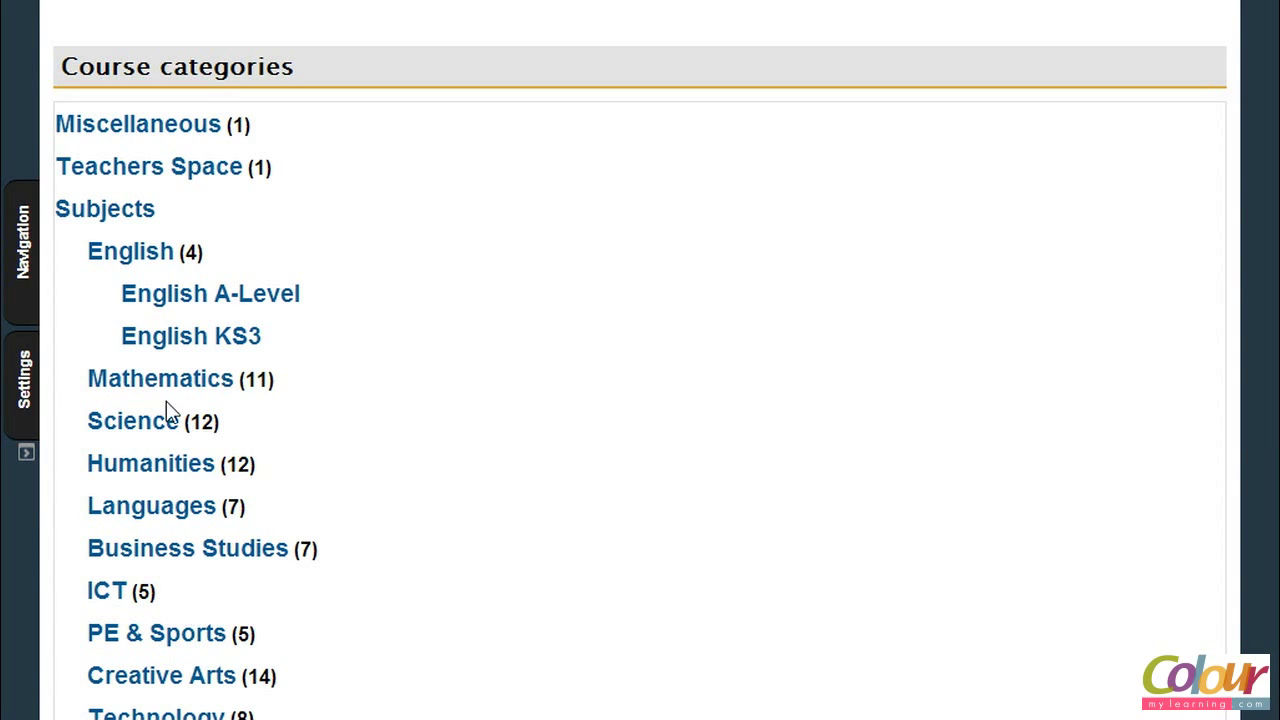
- Browse the English category, check that the English KS3 sub-category is empty, then return to English
click(147, 258)
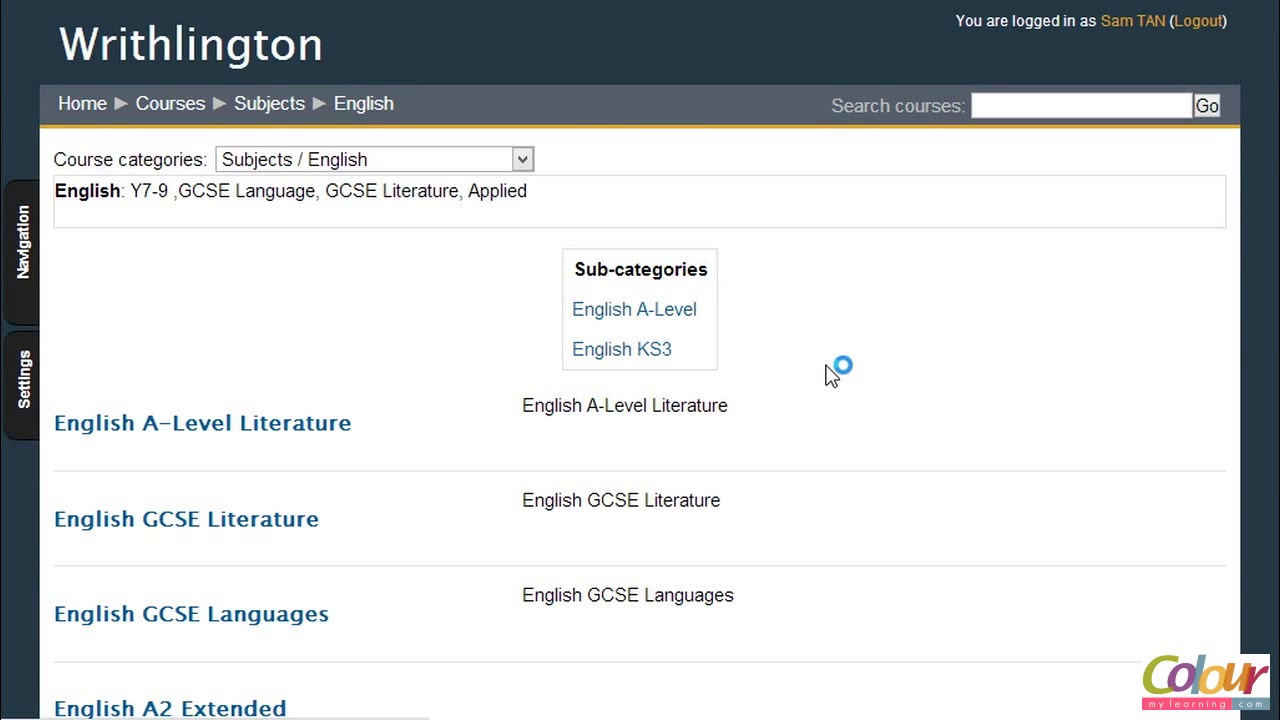
scroll(832, 370, down, 2)
scroll(830, 365, up, 1)
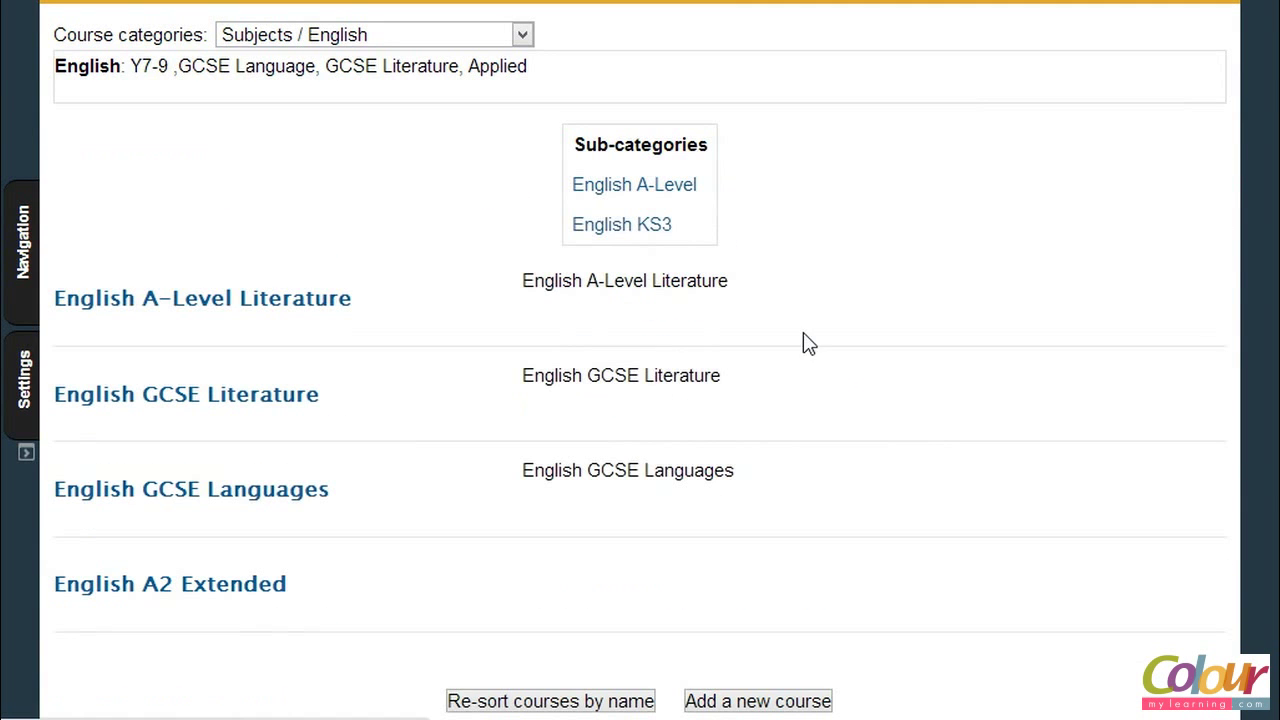
click(650, 230)
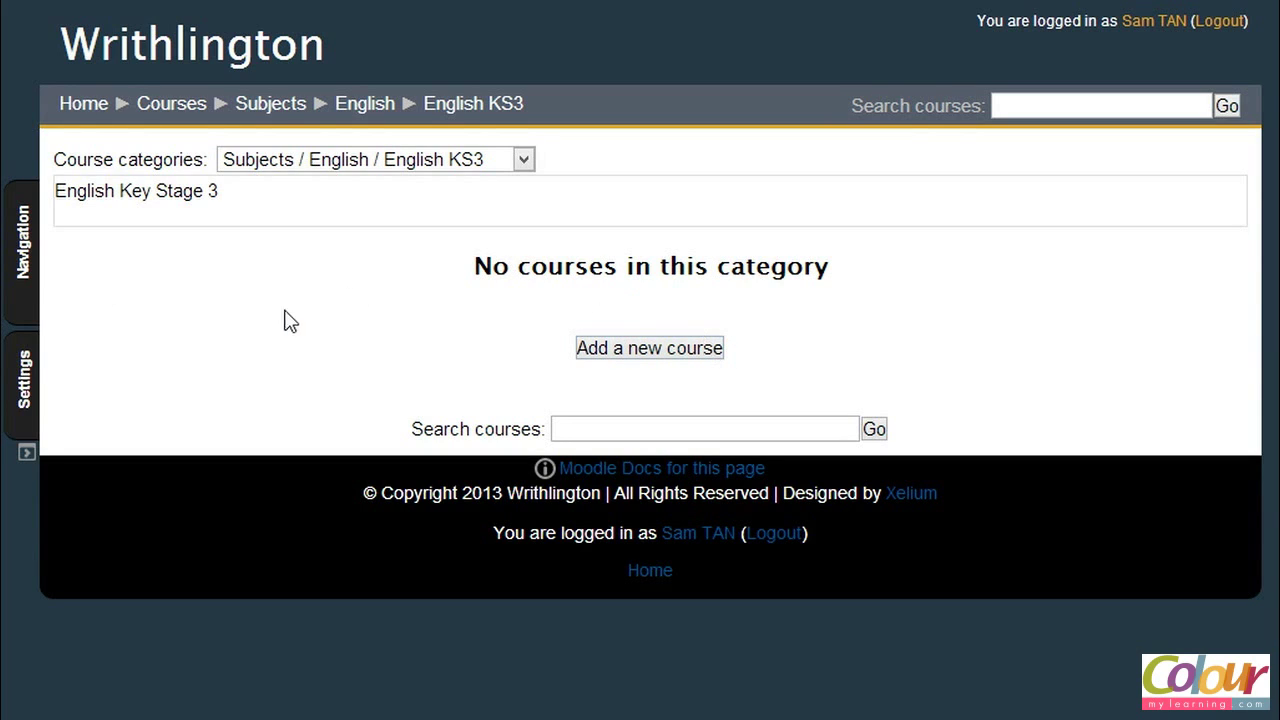
click(369, 106)
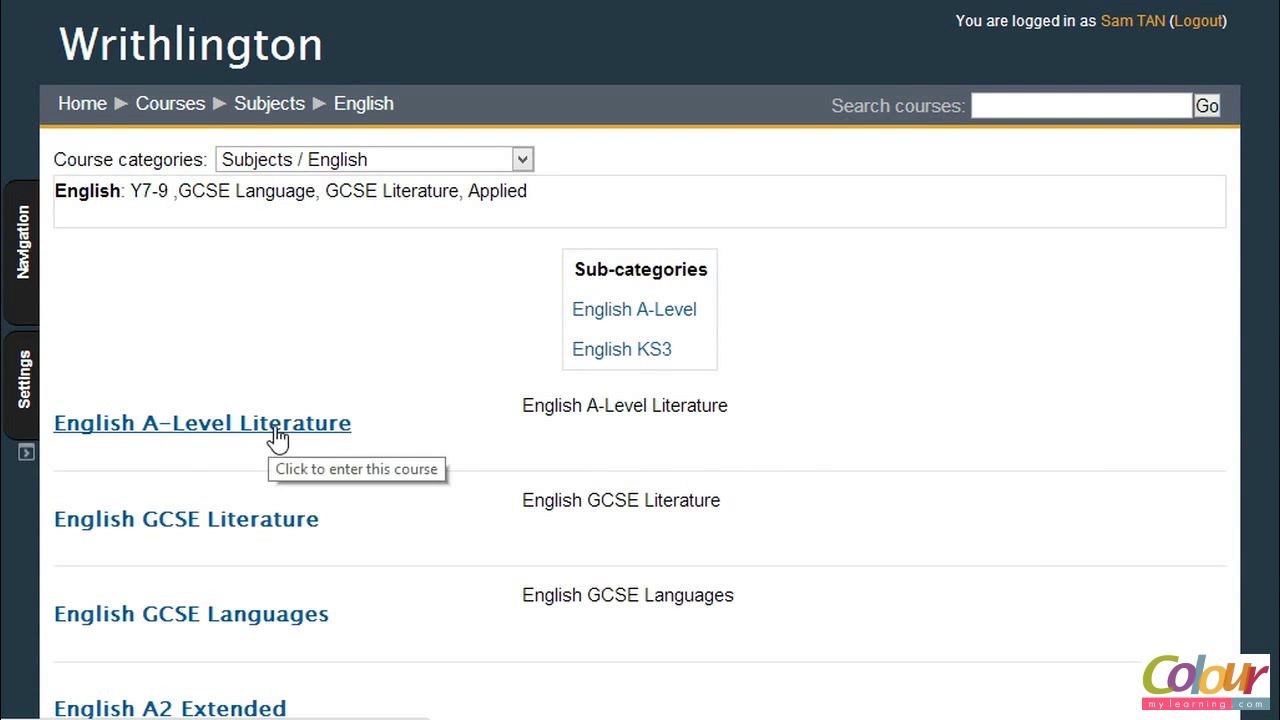
scroll(331, 457, down, 2)
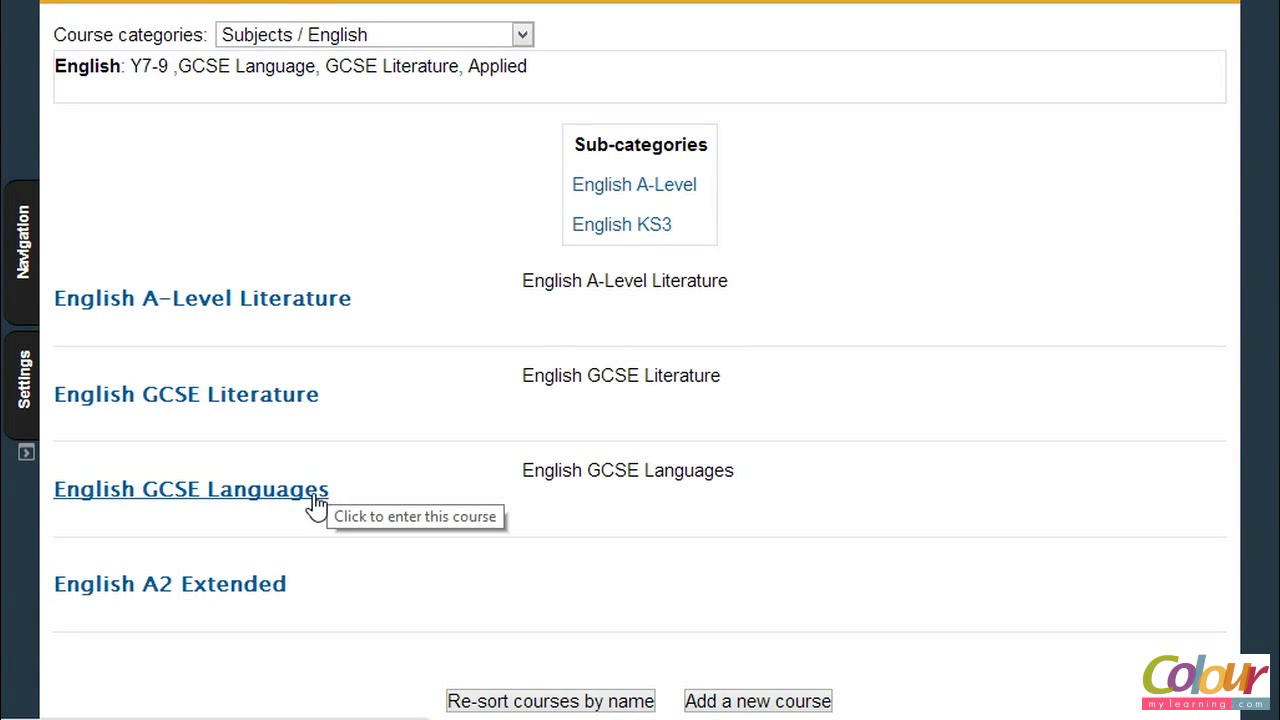
- Enter the EN-A2-EX-Othello course and undock all panels back into the left column
click(258, 586)
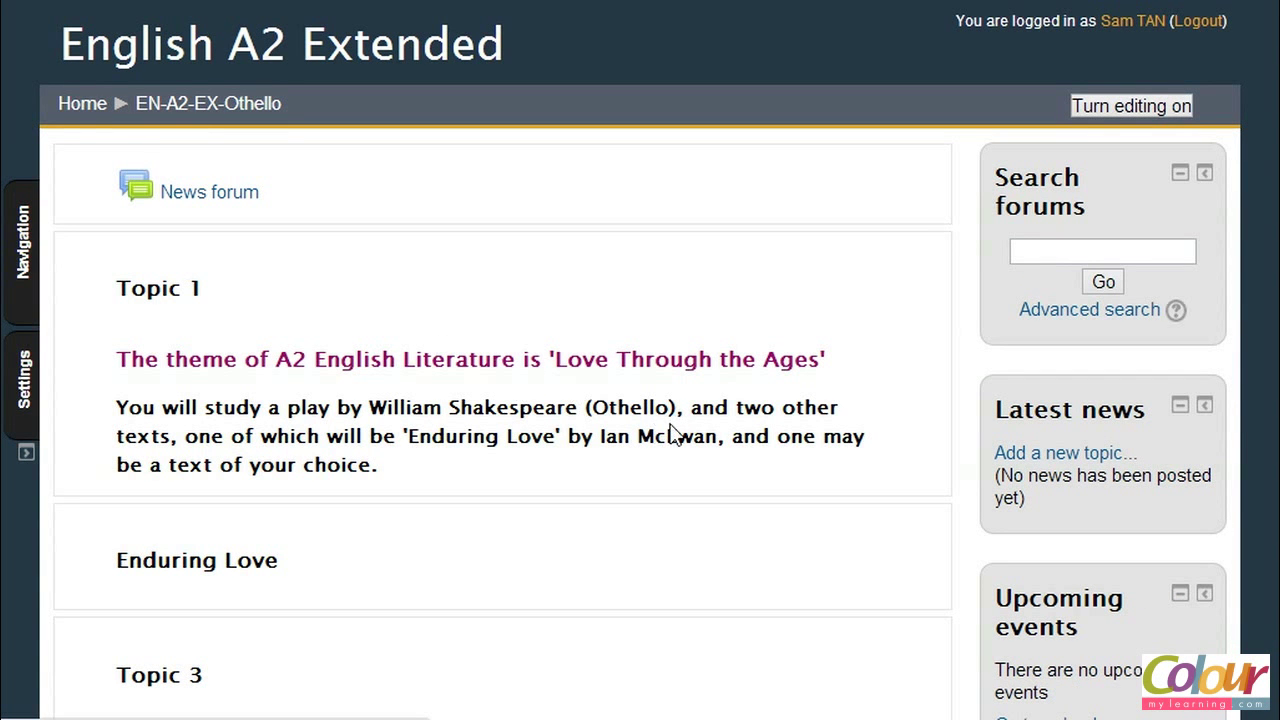
click(27, 385)
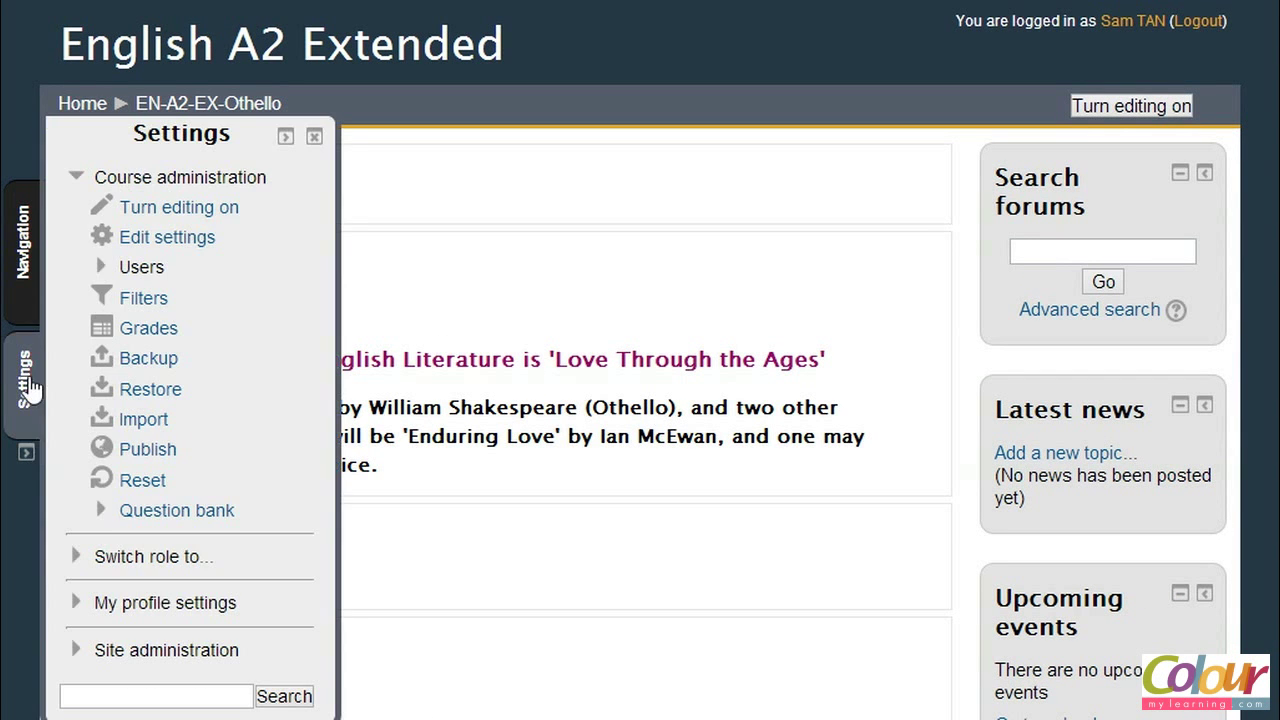
click(27, 457)
scroll(641, 445, down, 2)
scroll(641, 448, down, 2)
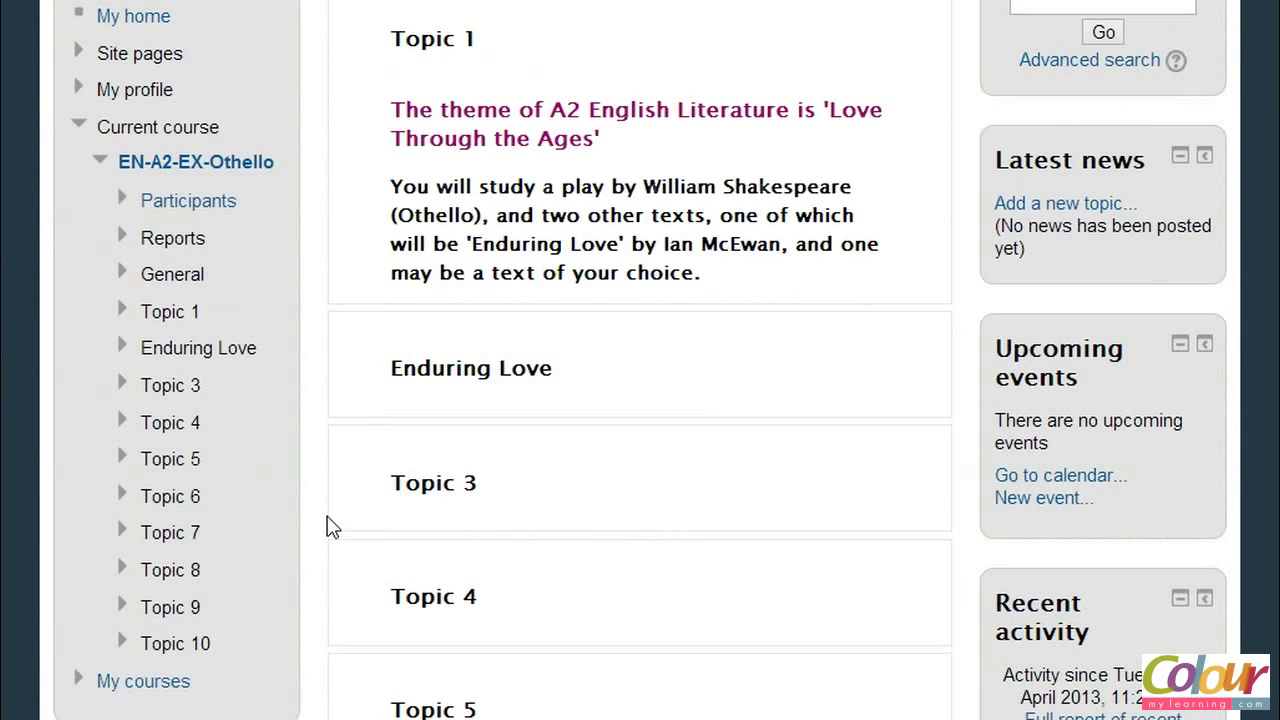
scroll(322, 516, down, 2)
scroll(312, 520, up, 2)
scroll(312, 520, down, 4)
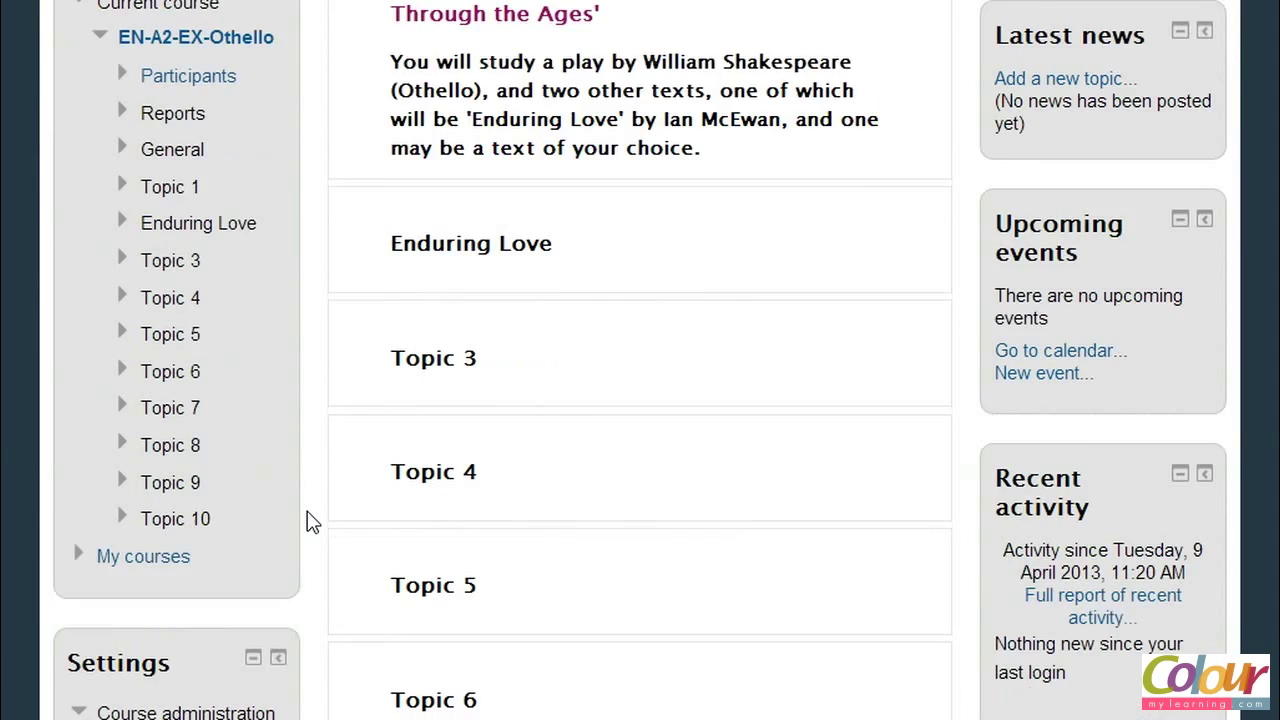
scroll(310, 520, down, 4)
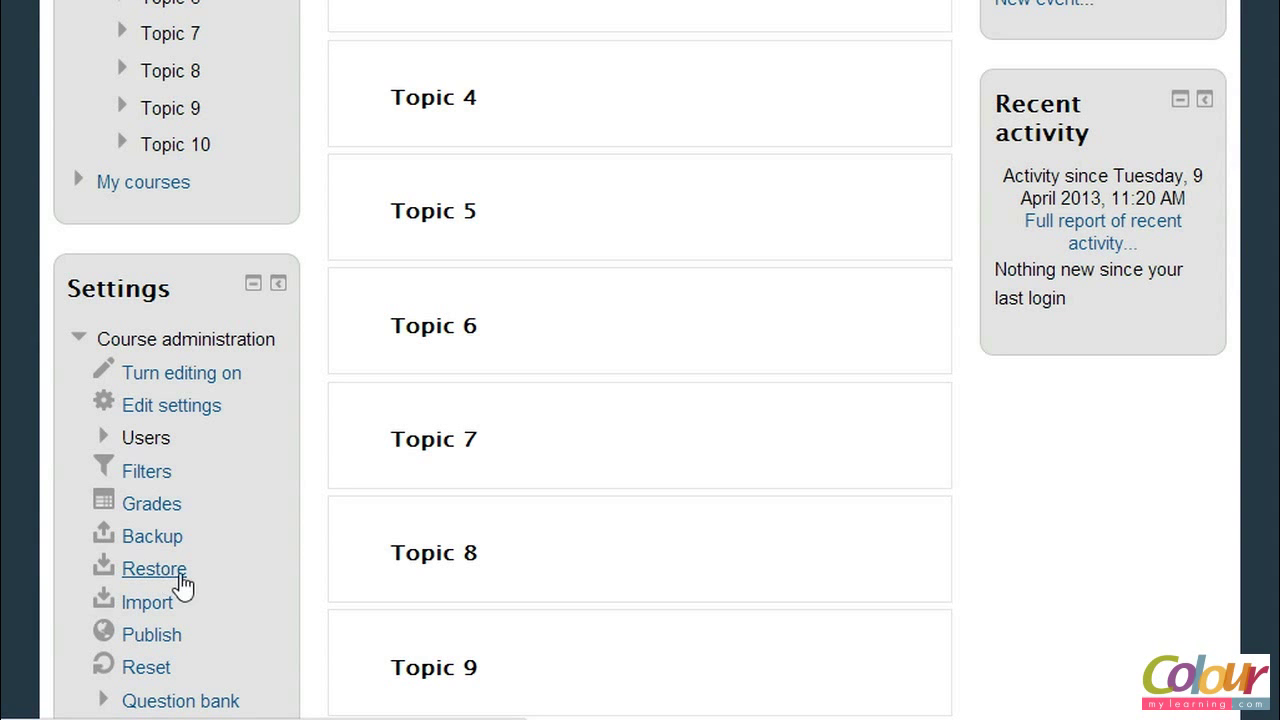
scroll(503, 541, up, 3)
scroll(503, 541, up, 4)
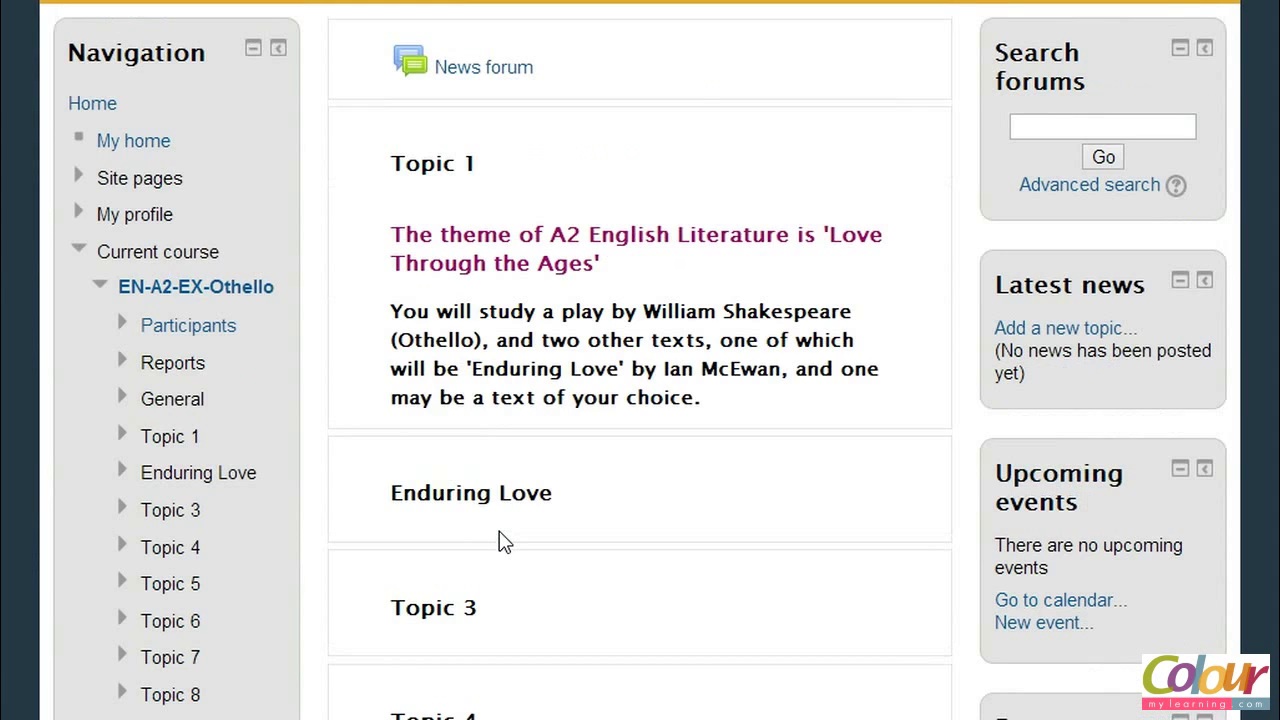
scroll(505, 541, up, 2)
scroll(500, 540, down, 6)
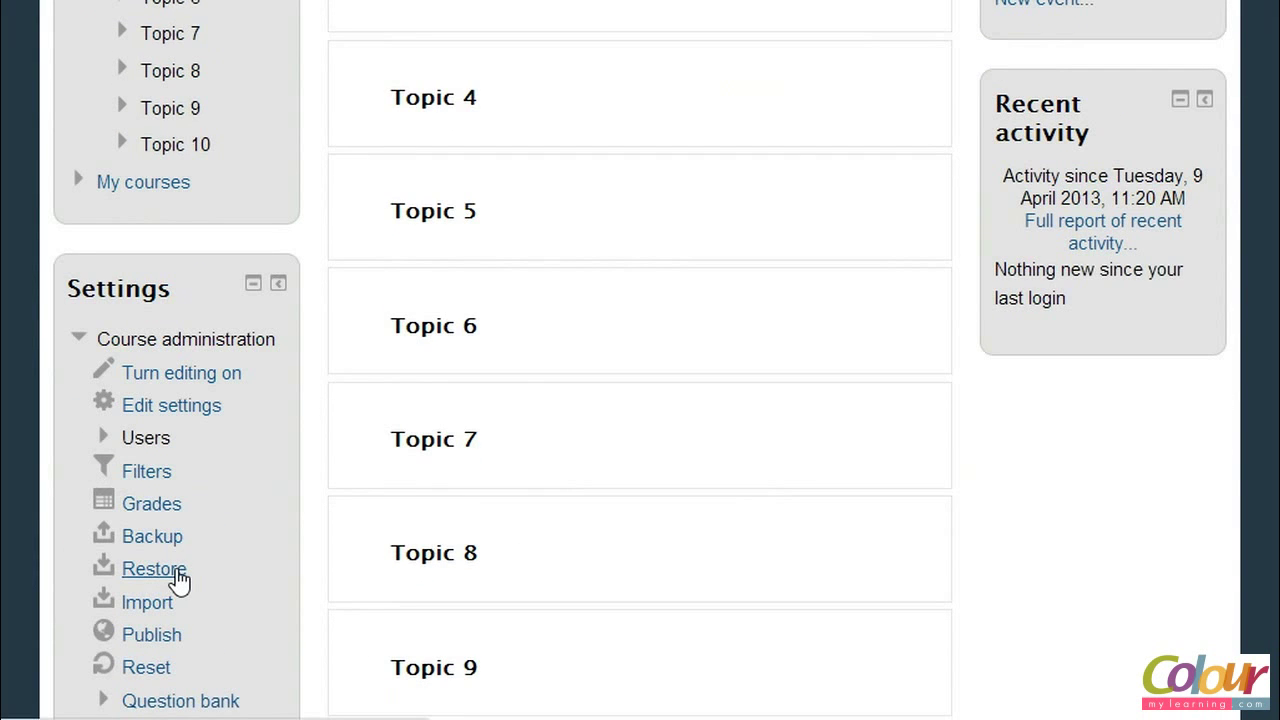
- Go to the course's Restore page and bring up the file picker's upload form
click(178, 578)
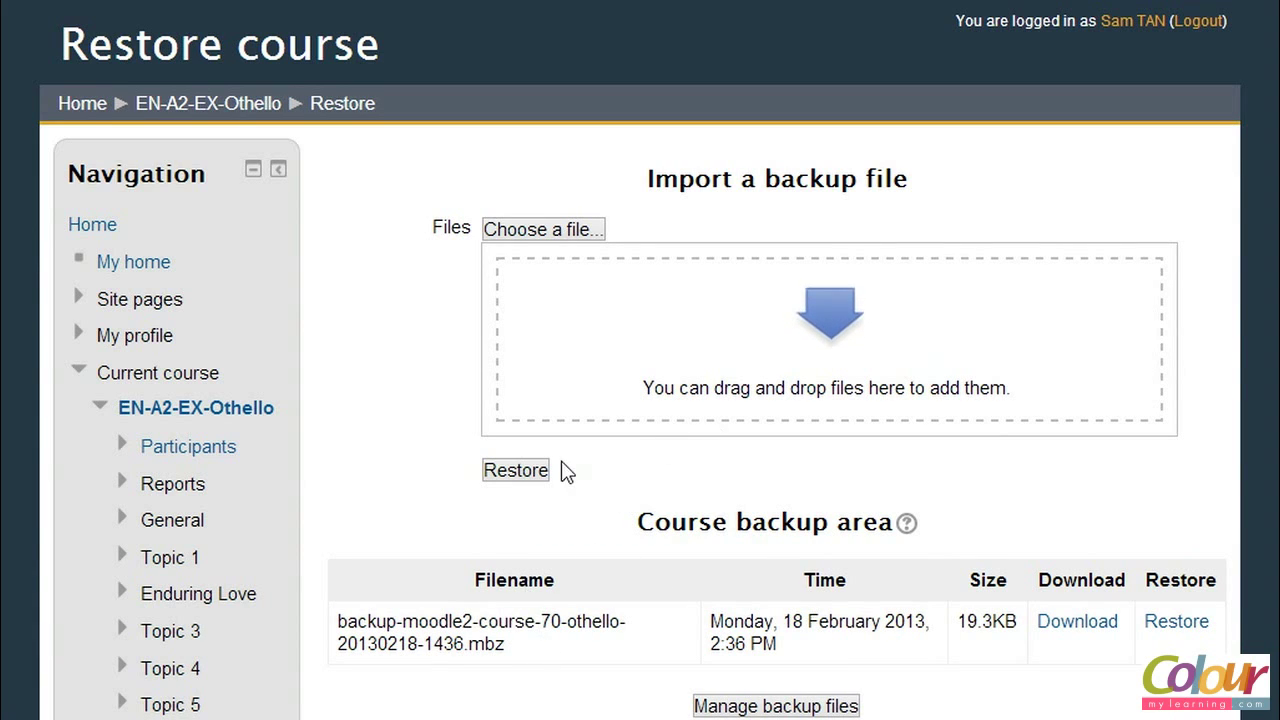
click(550, 230)
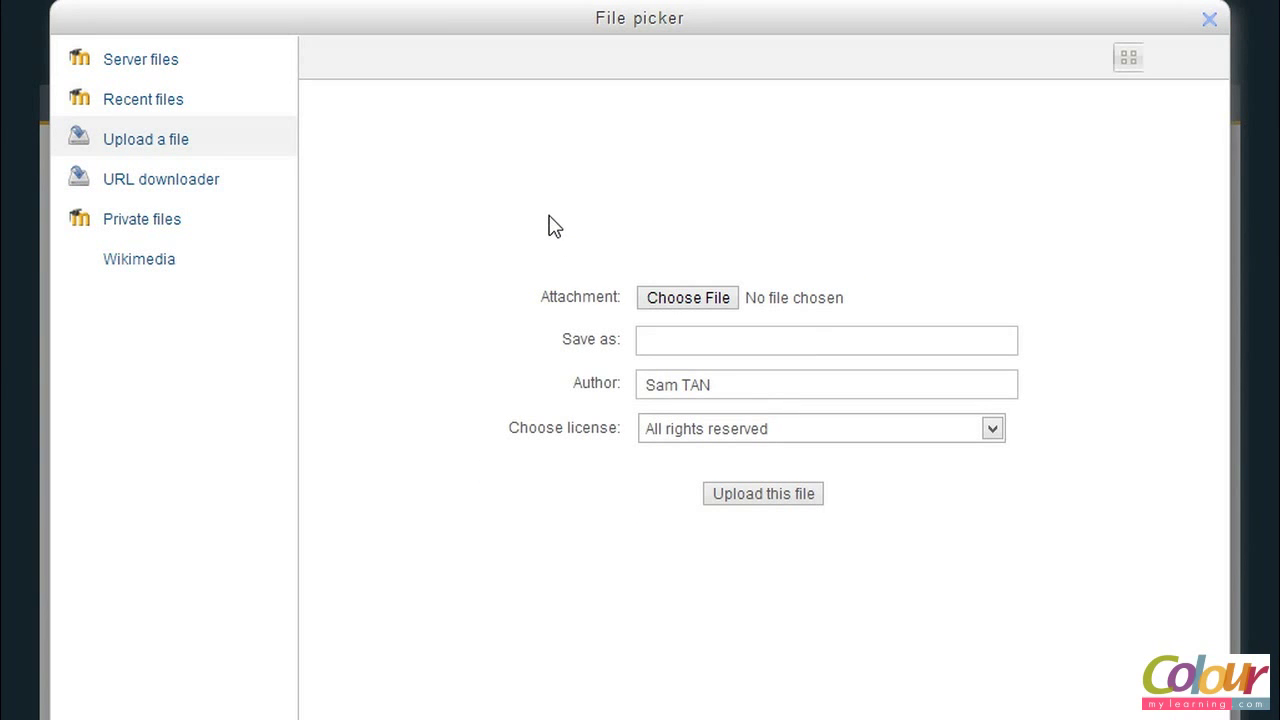
click(705, 305)
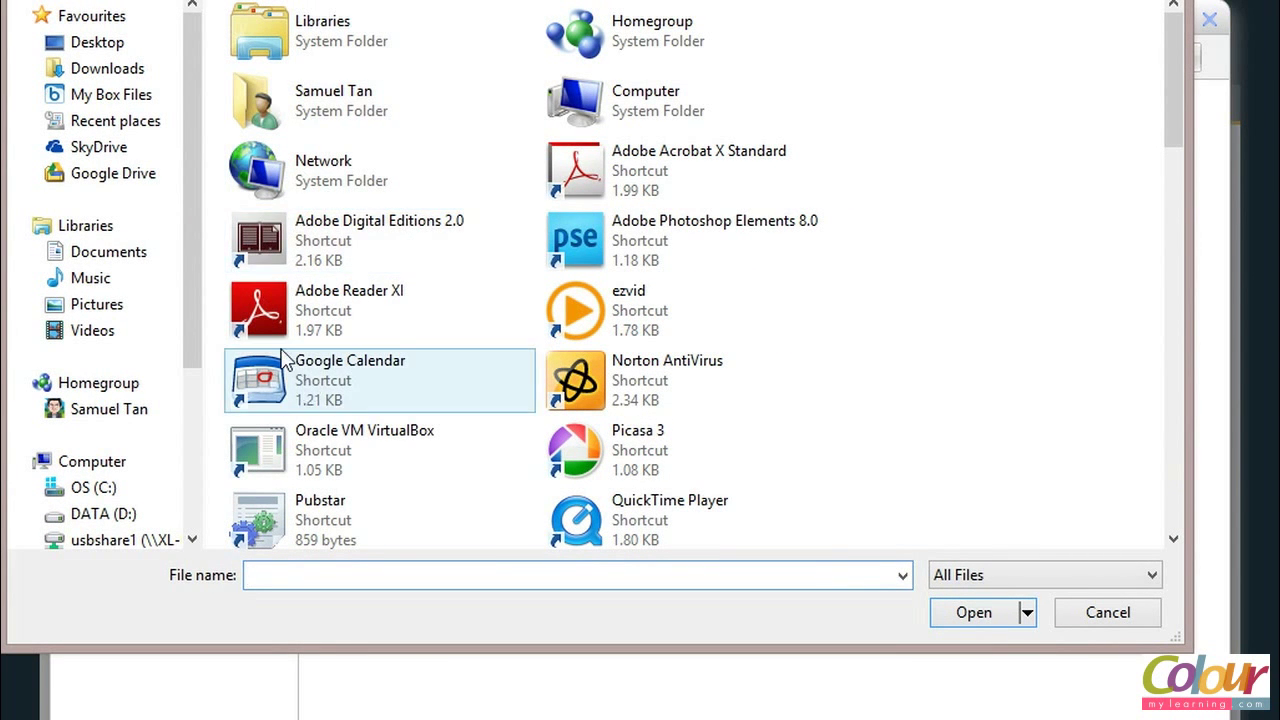
click(70, 46)
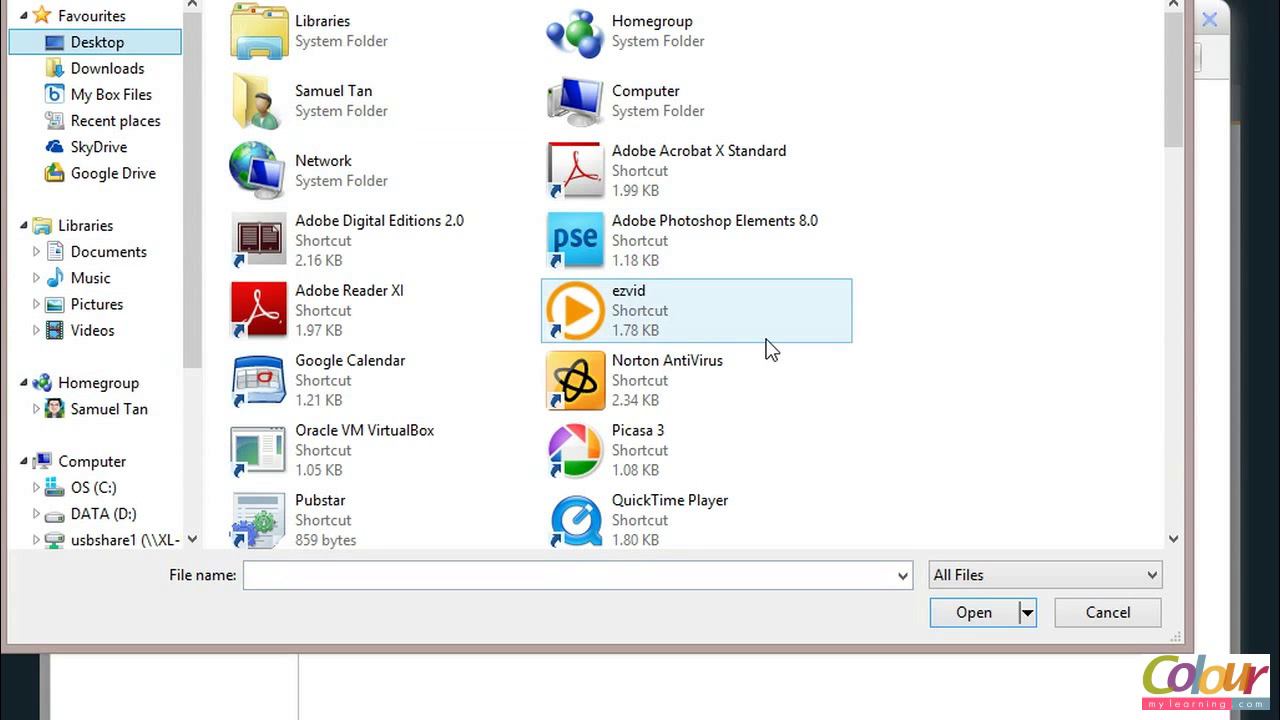
click(698, 50)
key(b)
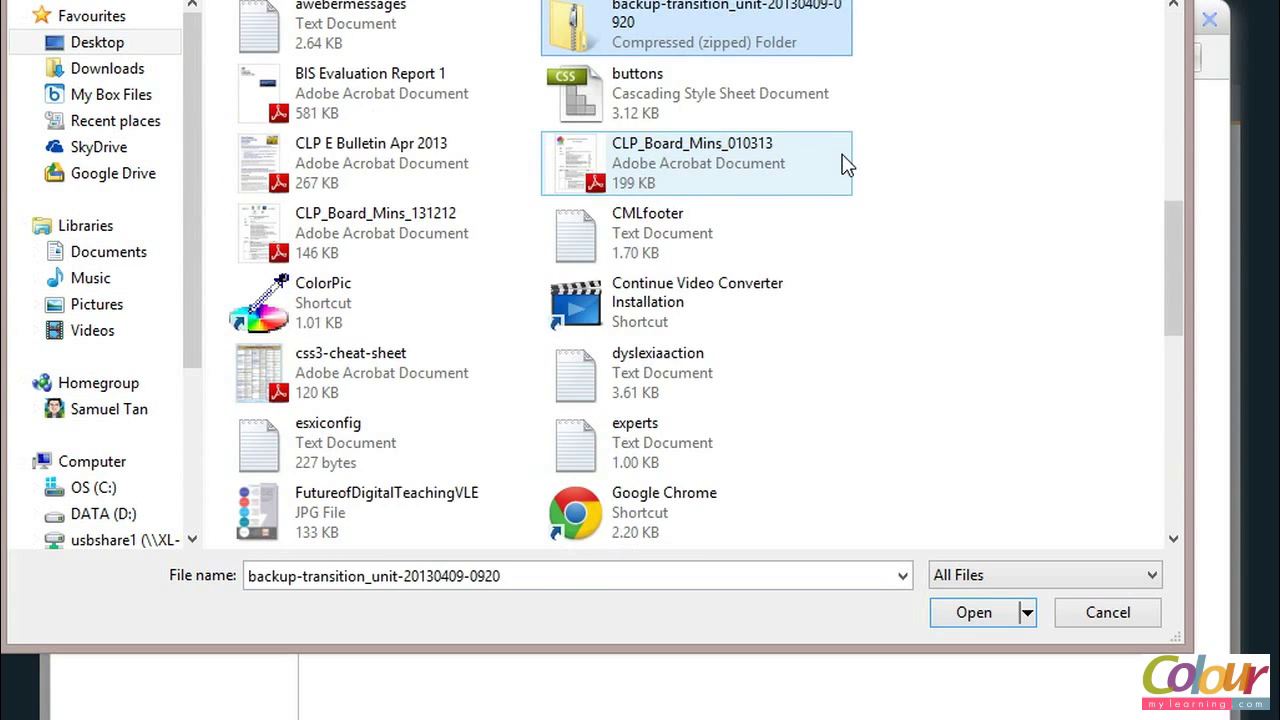
double_click(693, 37)
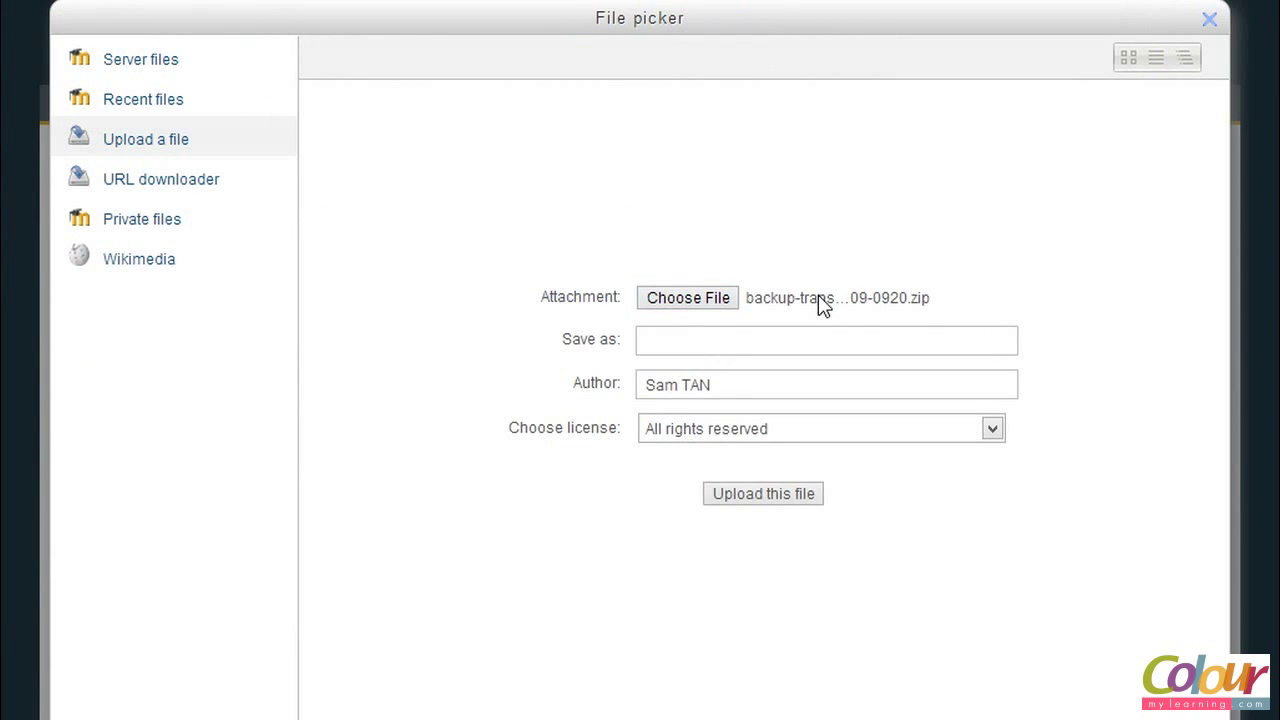
click(776, 499)
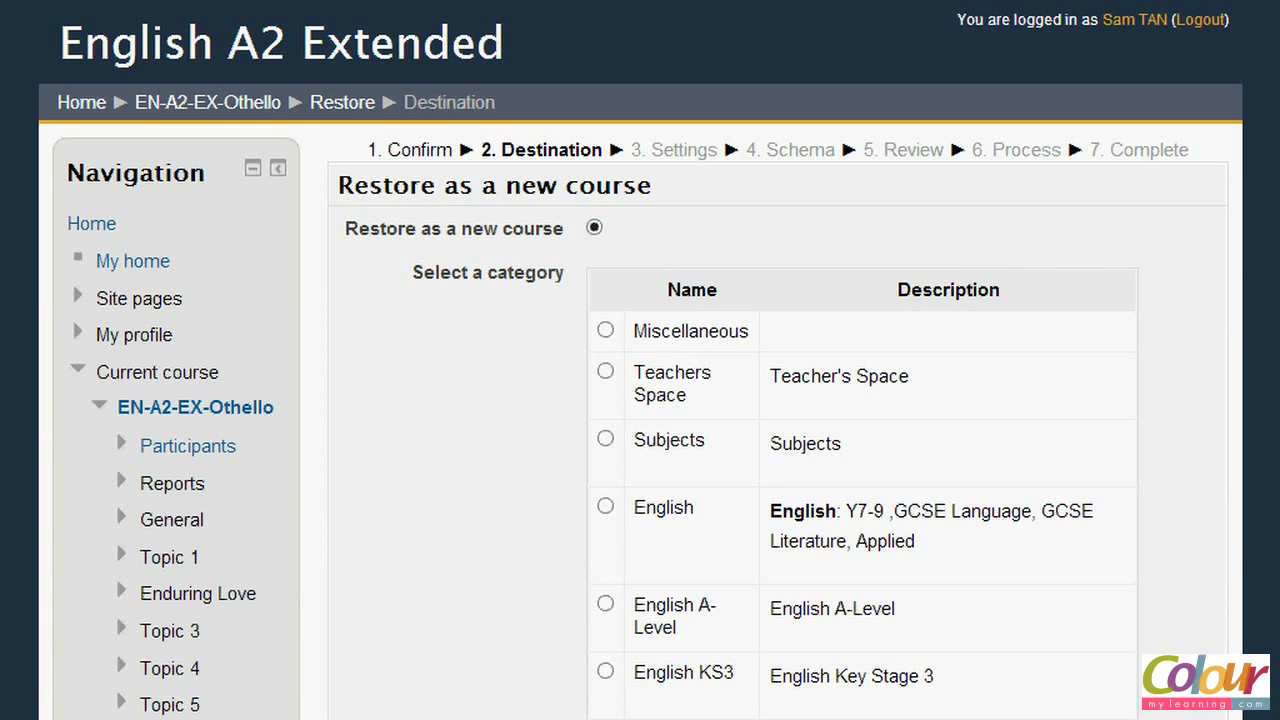
scroll(640, 400, down, 9)
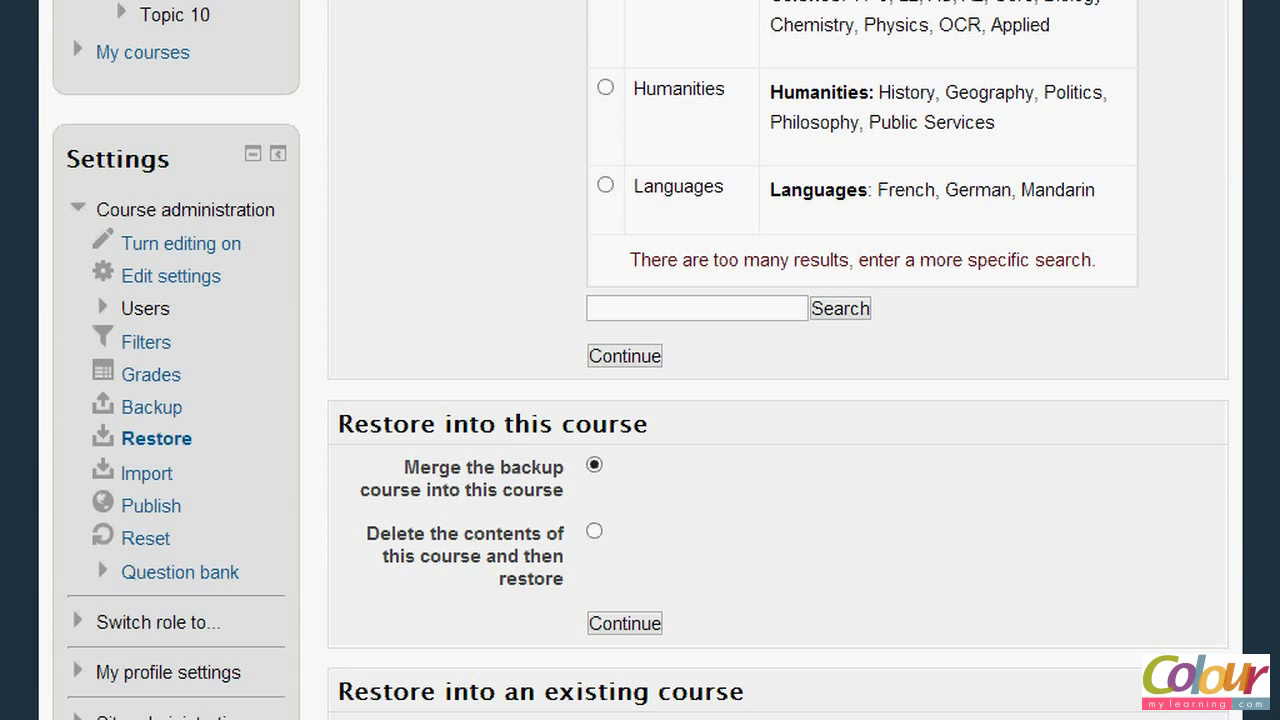
scroll(640, 360, up, 1)
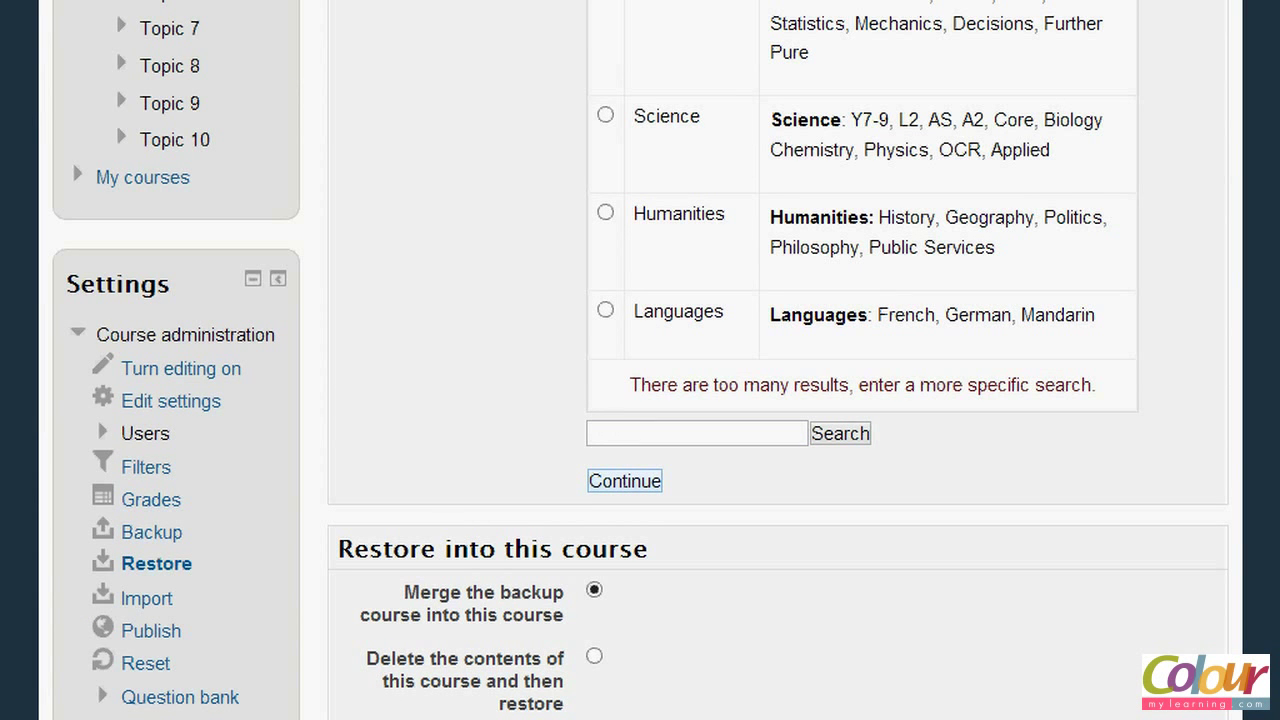
scroll(640, 360, down, 1)
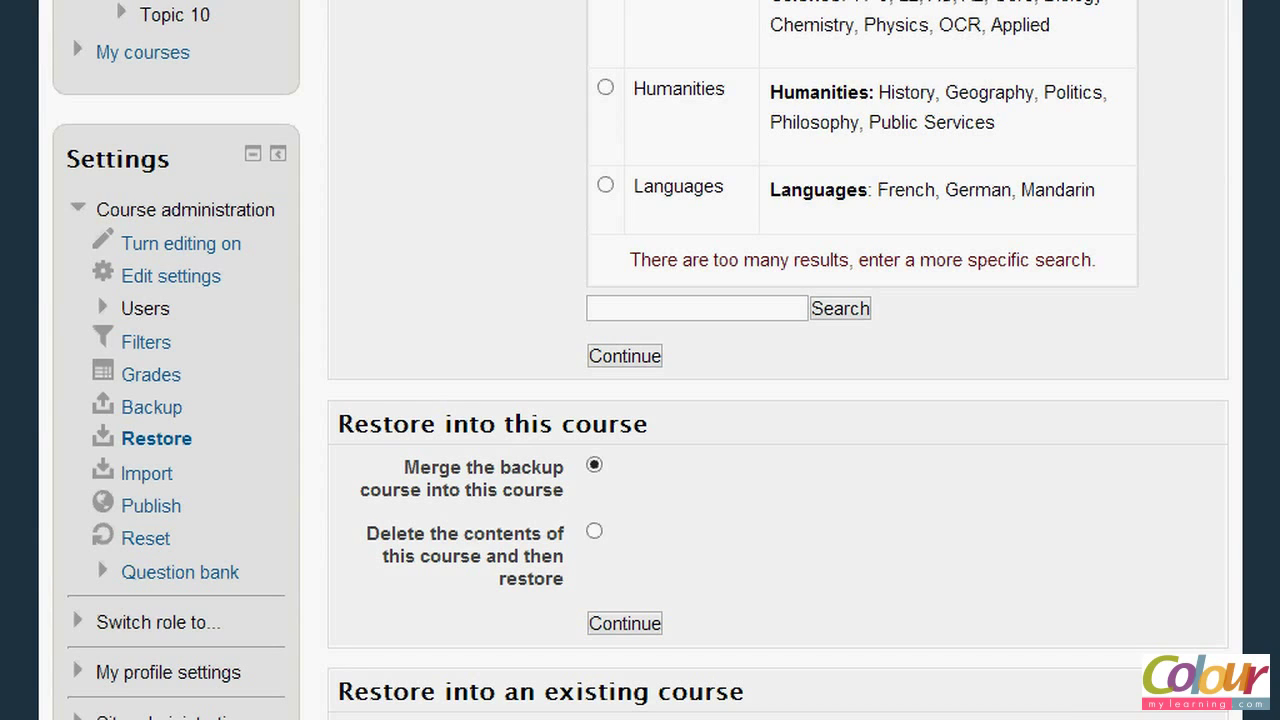
scroll(640, 360, down, 2)
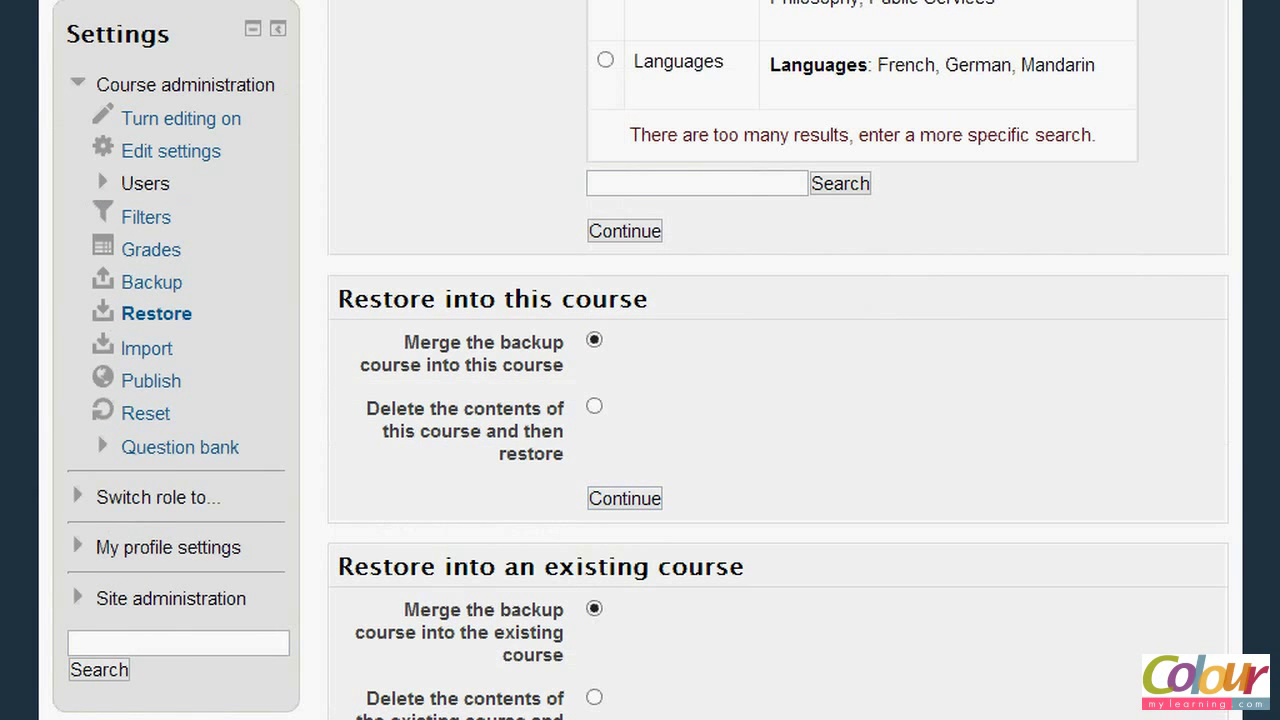
scroll(640, 400, up, 15)
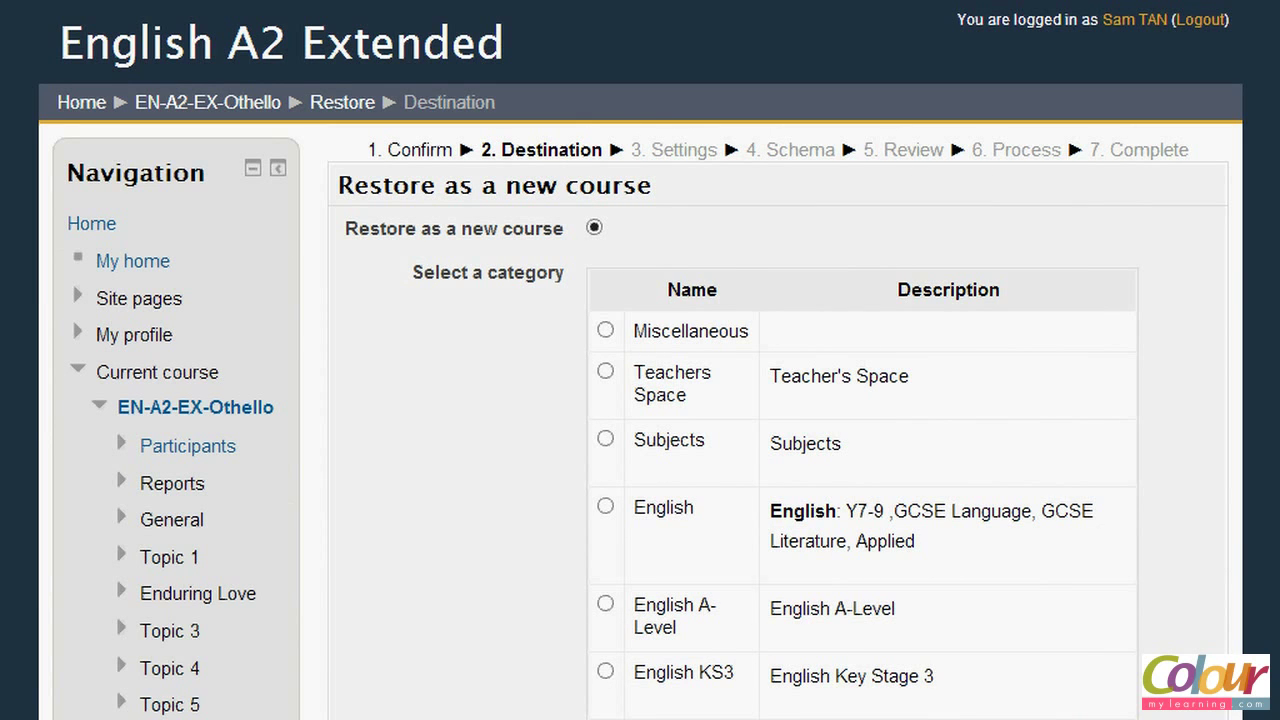
- Place the new course in the English category and accept the default restore settings
click(605, 506)
scroll(640, 400, down, 6)
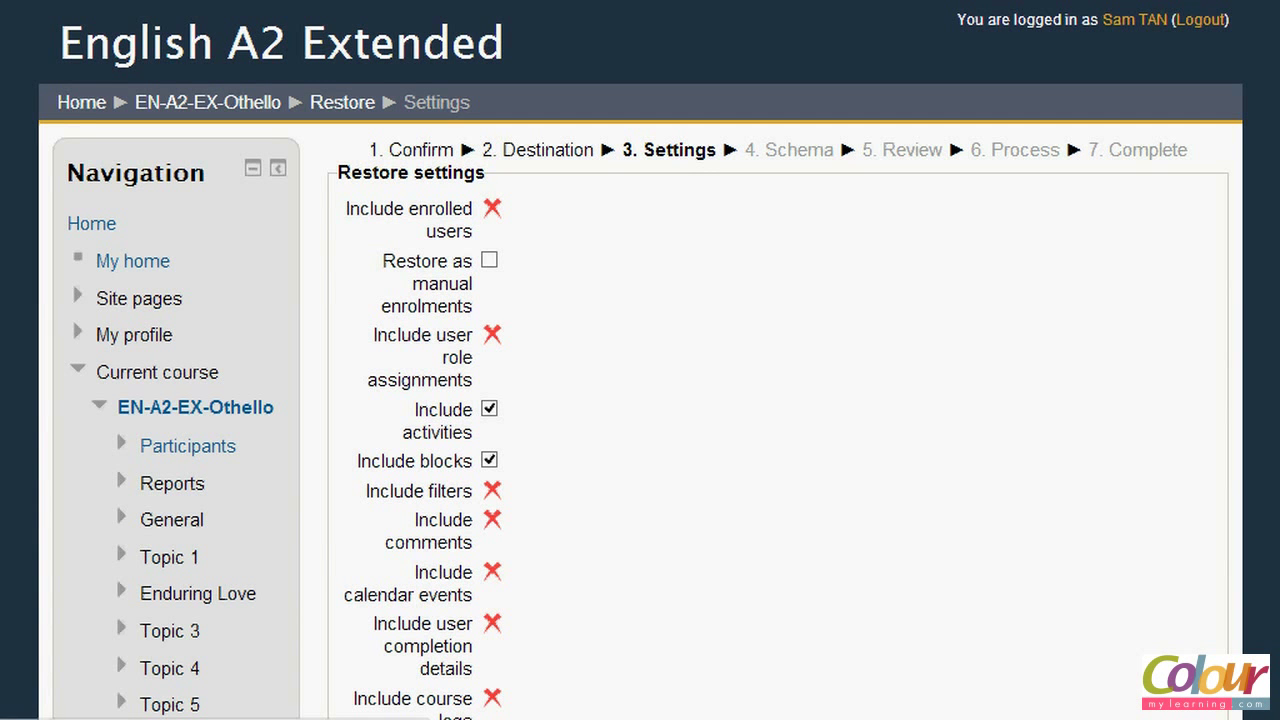
scroll(640, 400, down, 3)
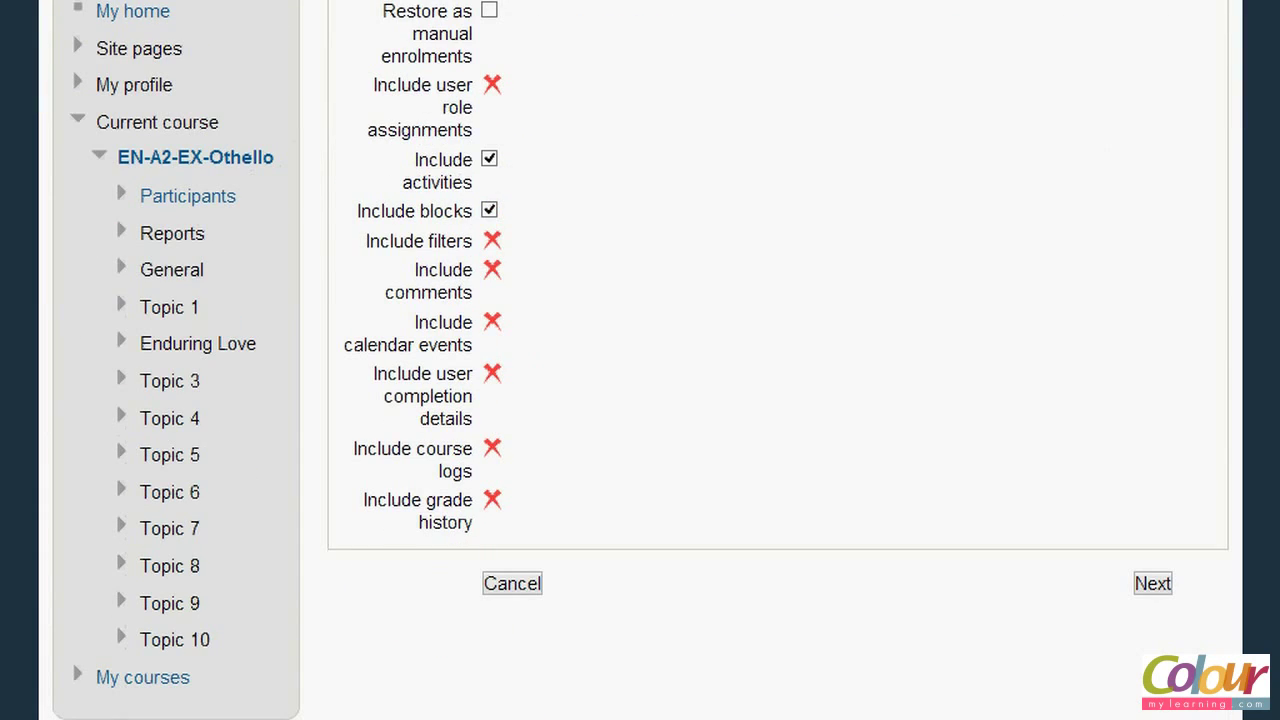
key(Return)
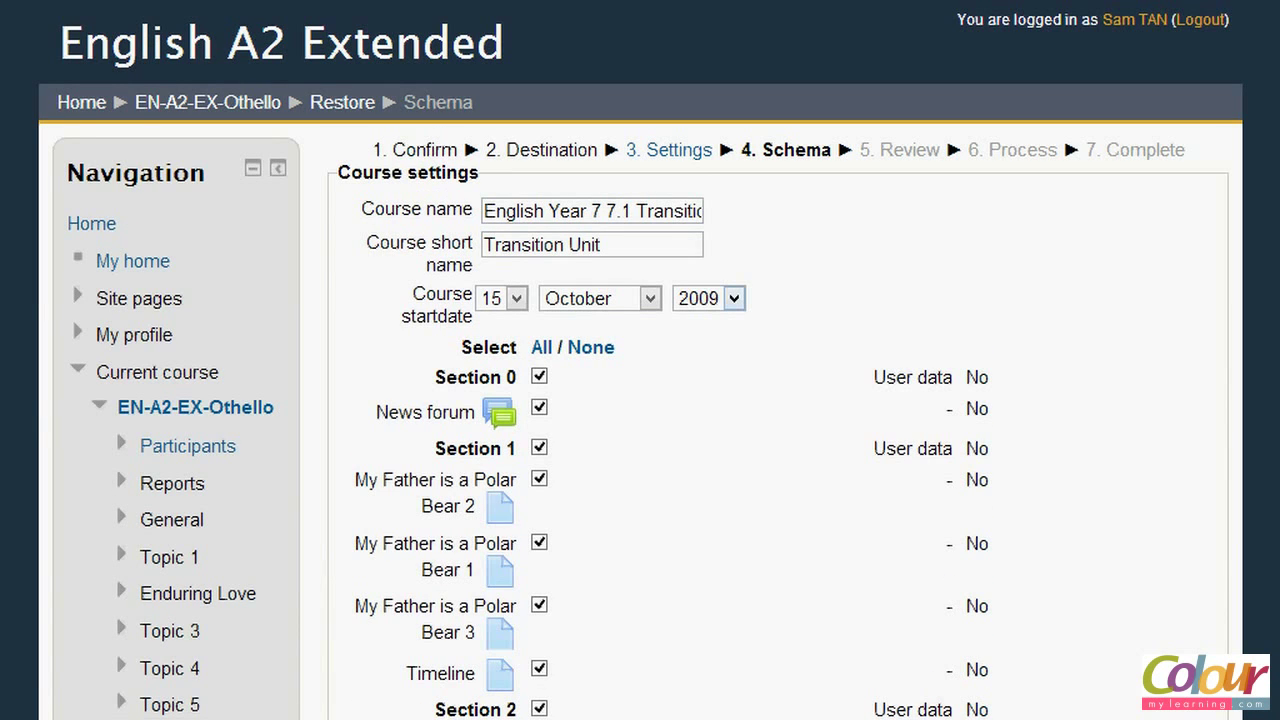
- Leave all Schema sections and resources ticked and proceed to the Review step
scroll(640, 400, down, 2)
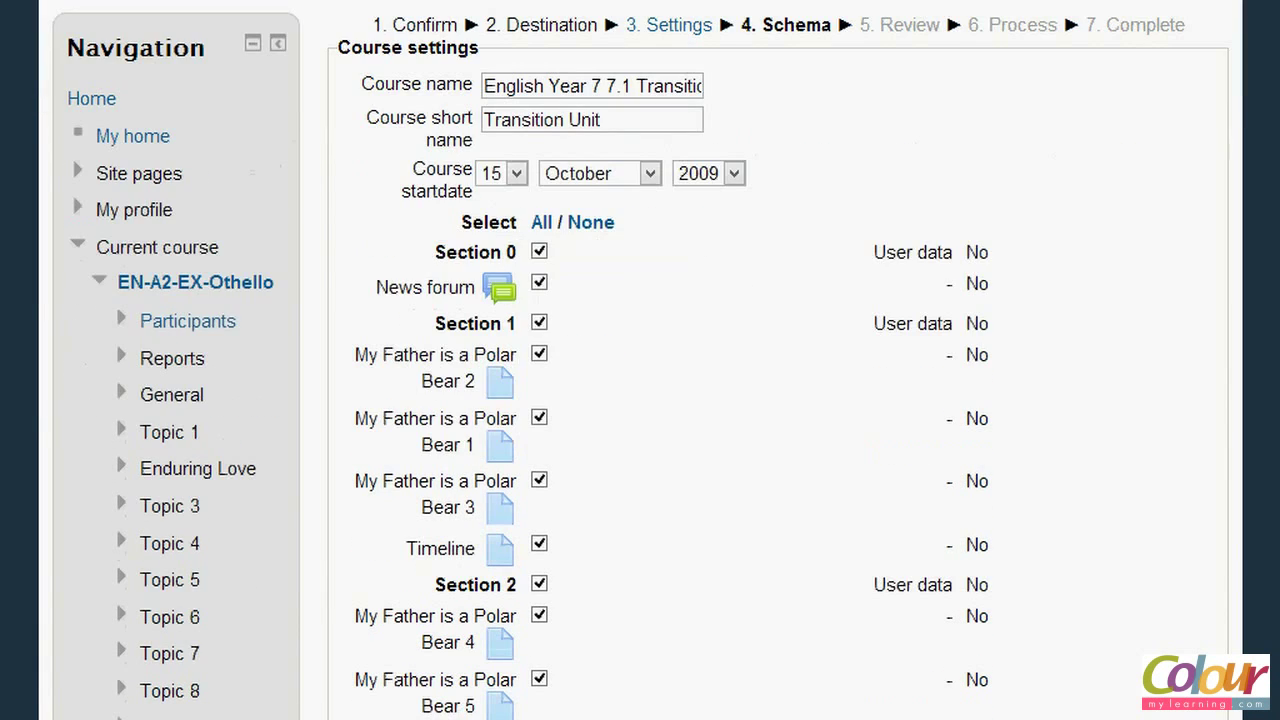
scroll(640, 400, down, 8)
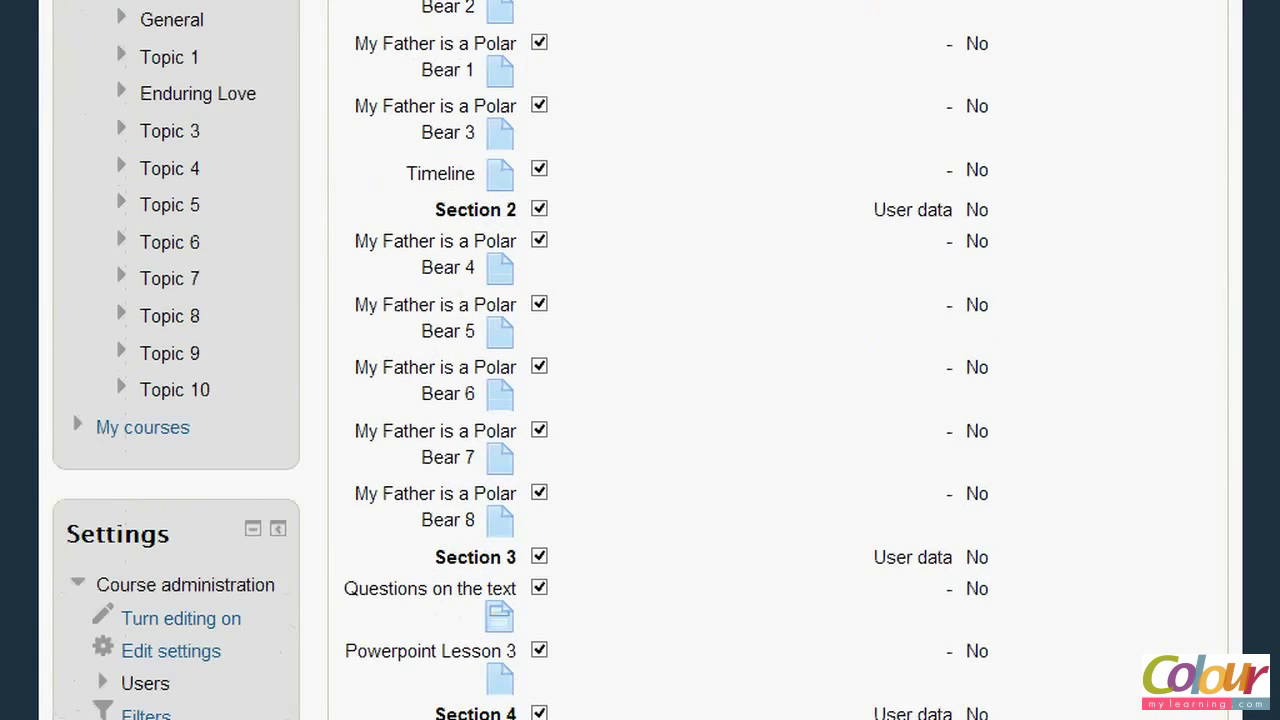
scroll(640, 400, down, 2)
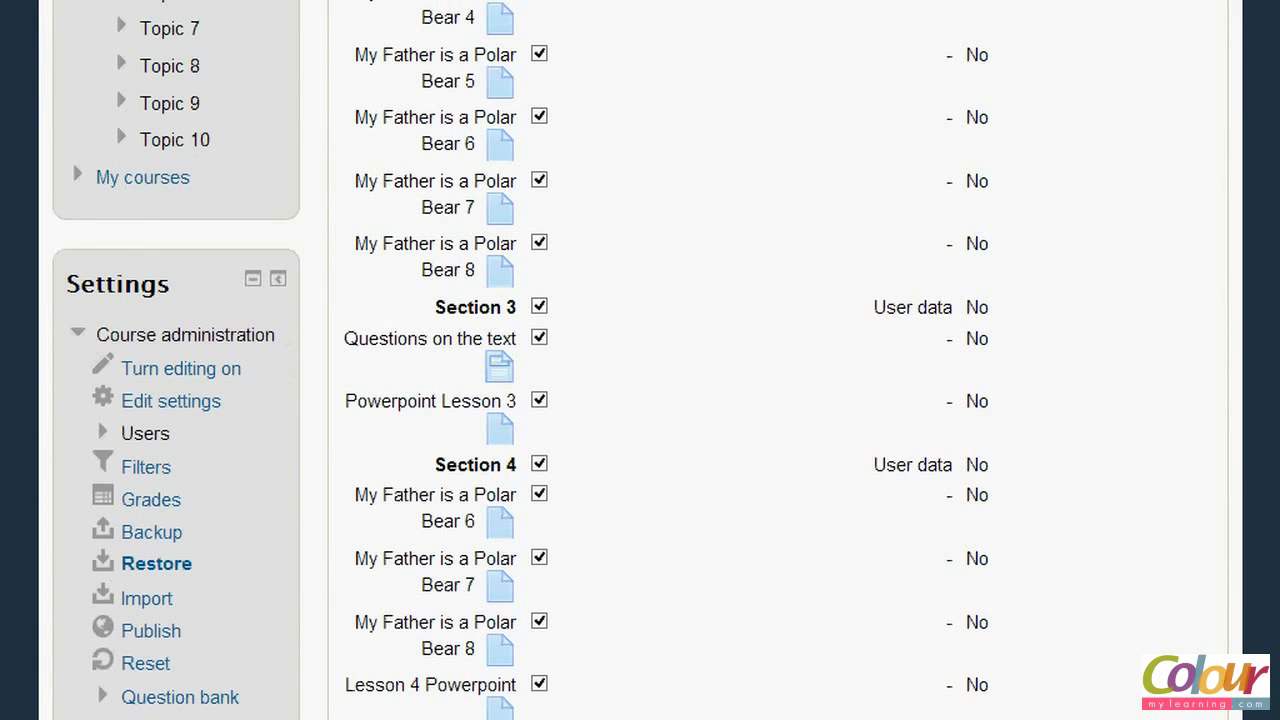
scroll(640, 400, down, 12)
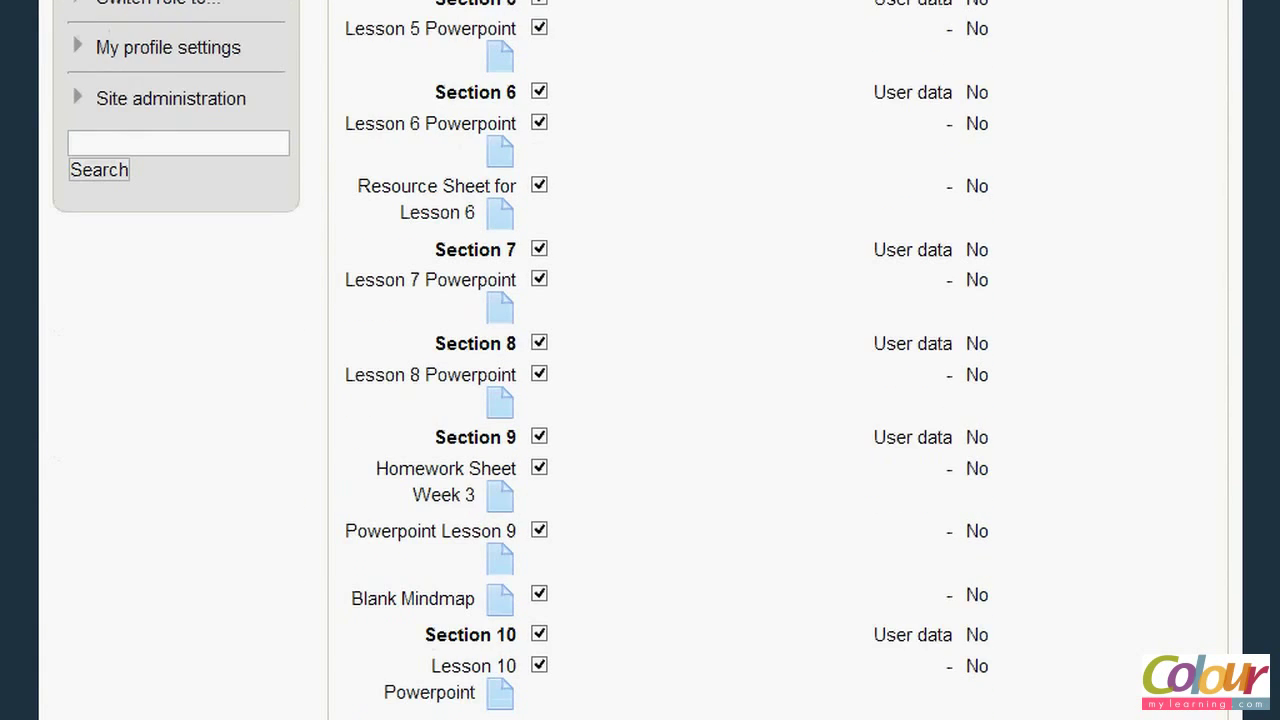
scroll(640, 400, down, 18)
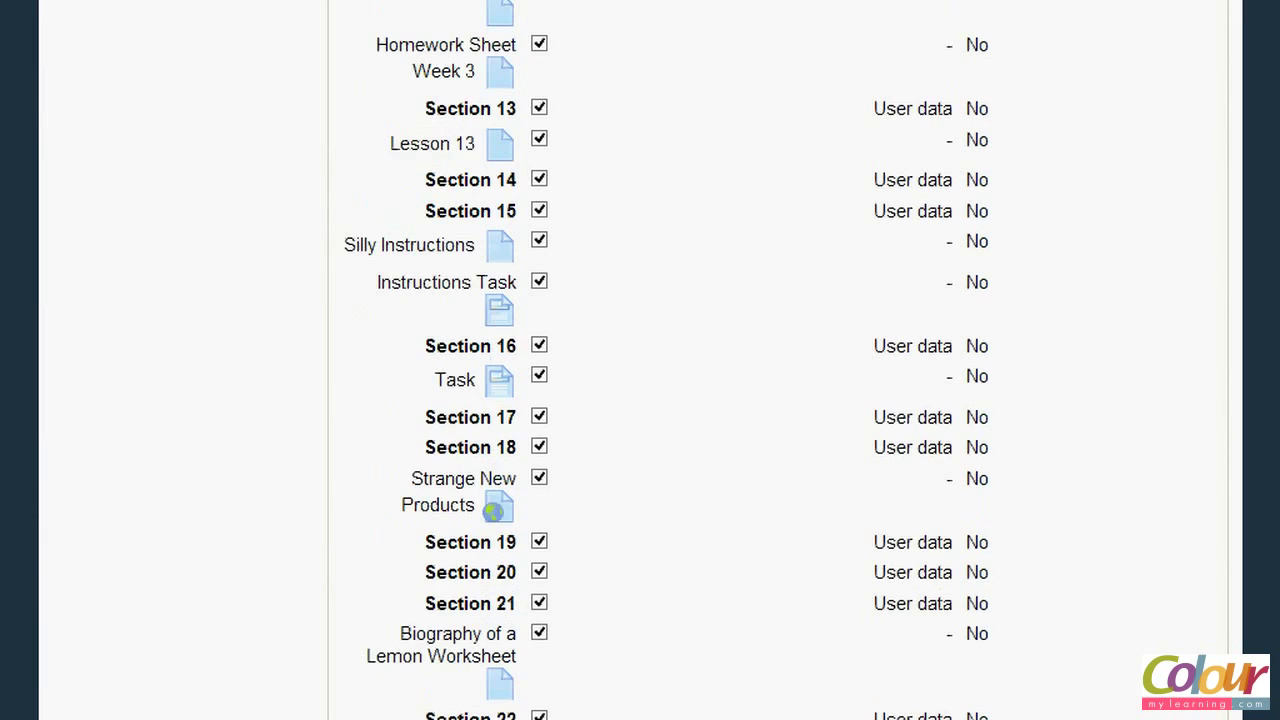
scroll(640, 400, down, 9)
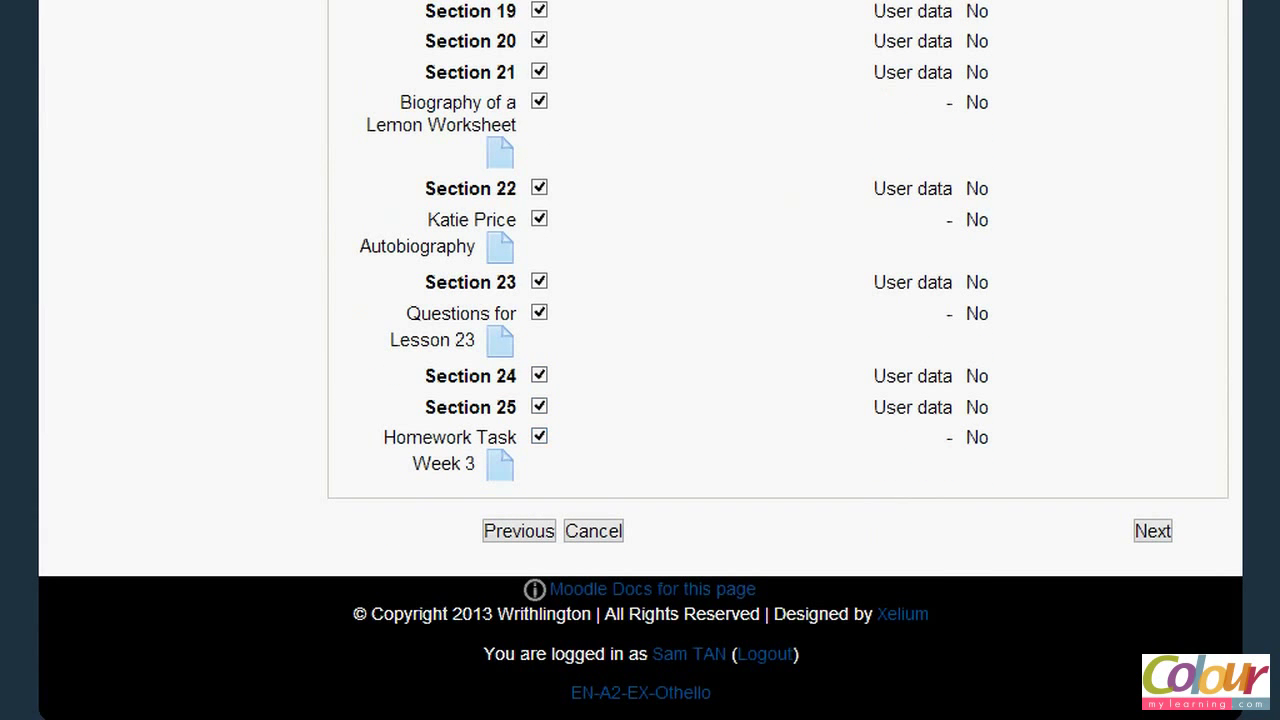
key(Return)
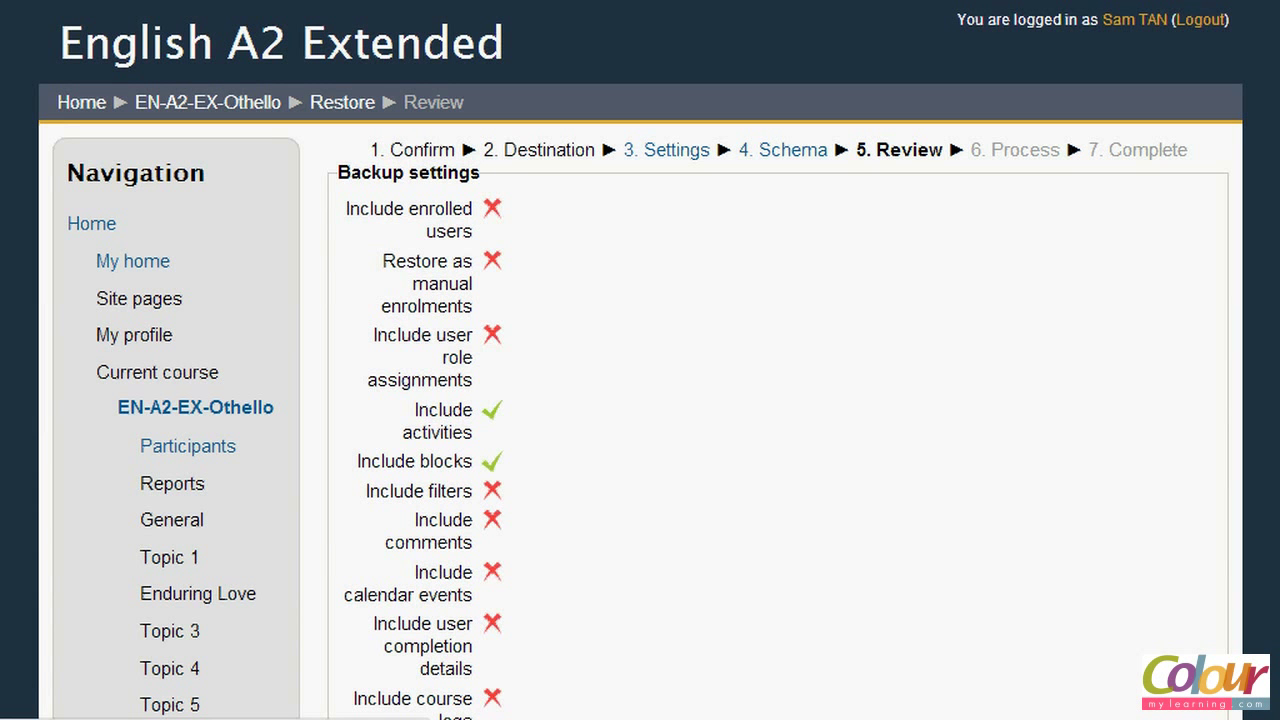
- Review the restore summary and perform the restore until the Complete page confirms success
scroll(640, 400, down, 5)
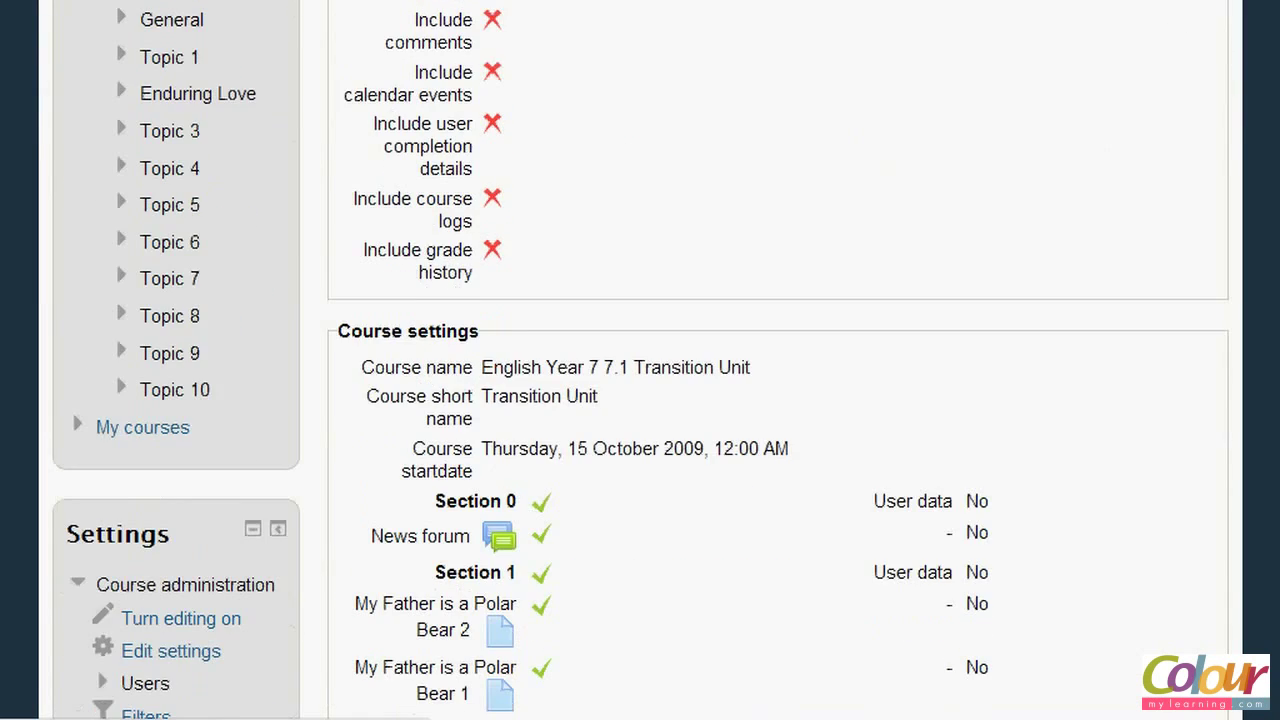
scroll(640, 400, down, 10)
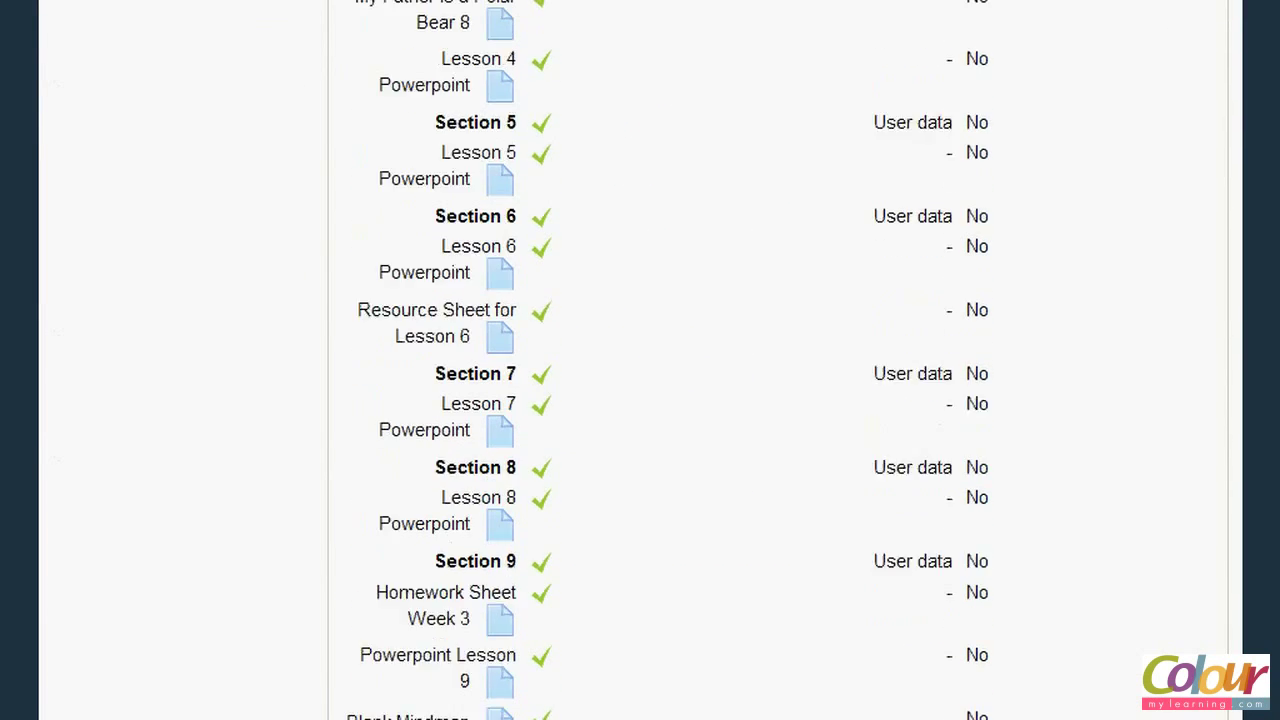
scroll(640, 400, down, 16)
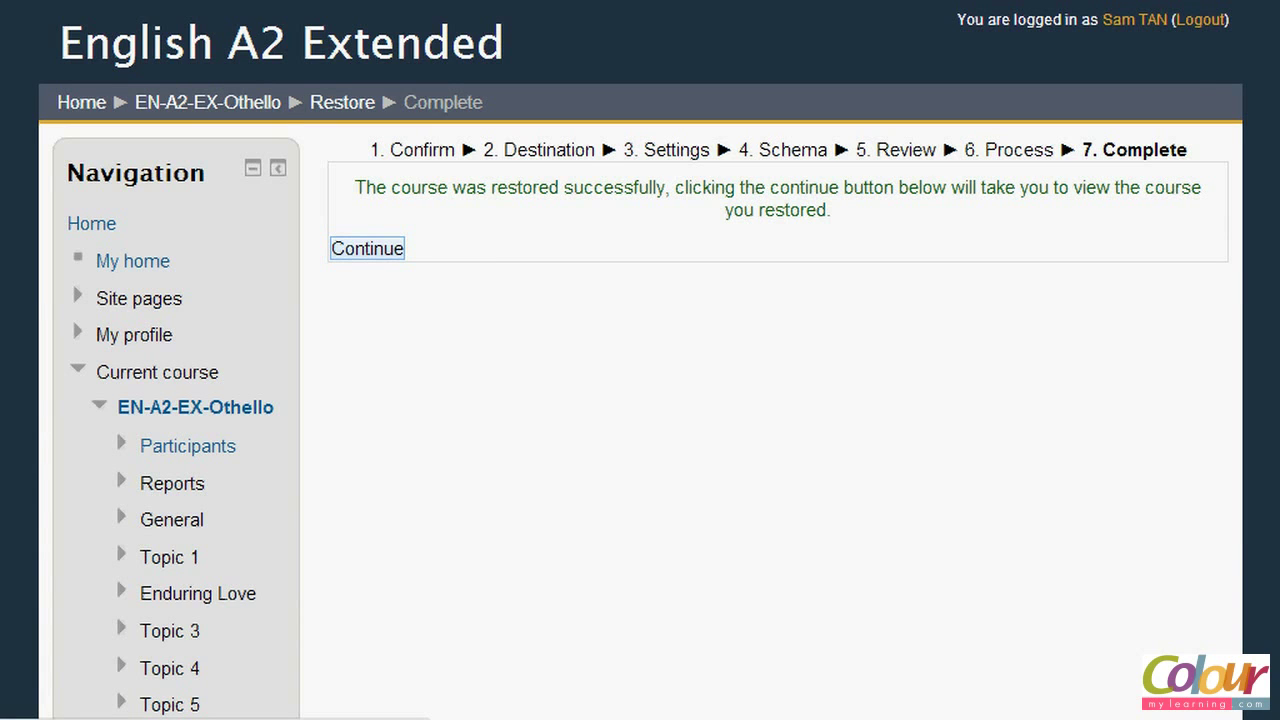
- Continue from the Complete page to the restored English Year 7 7.1 Transition Unit course
key(Return)
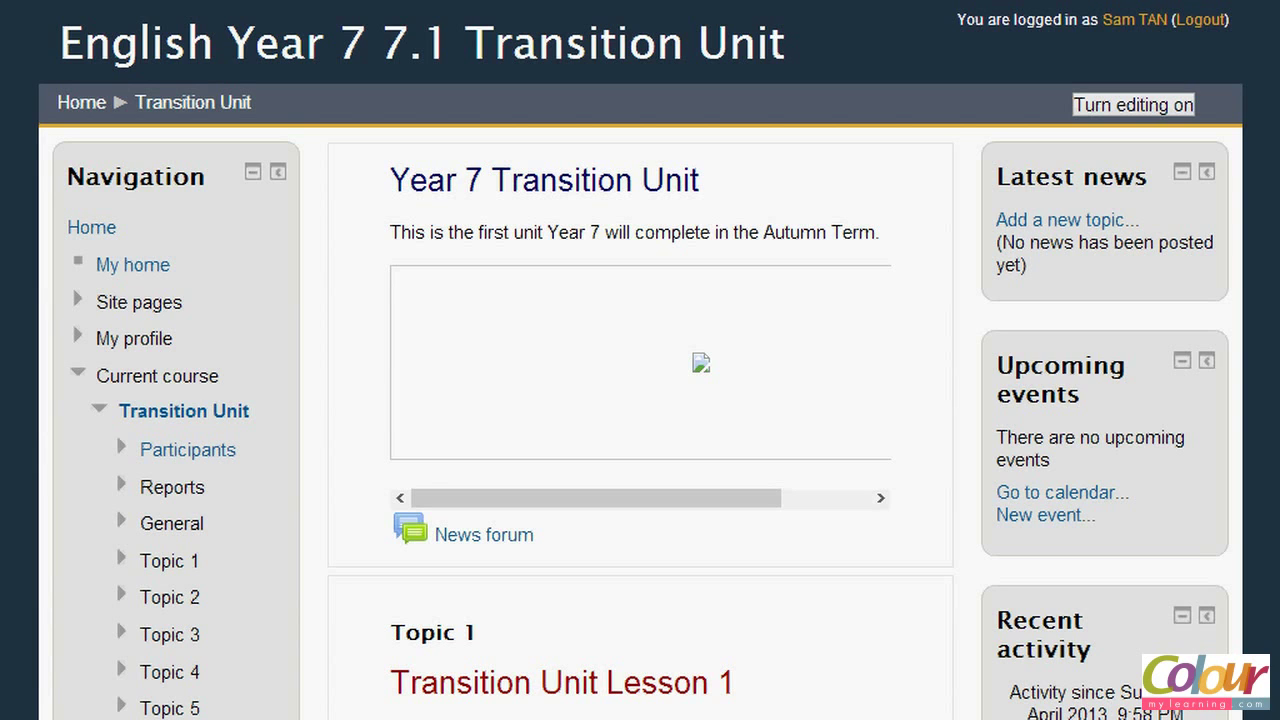
scroll(640, 400, down, 2)
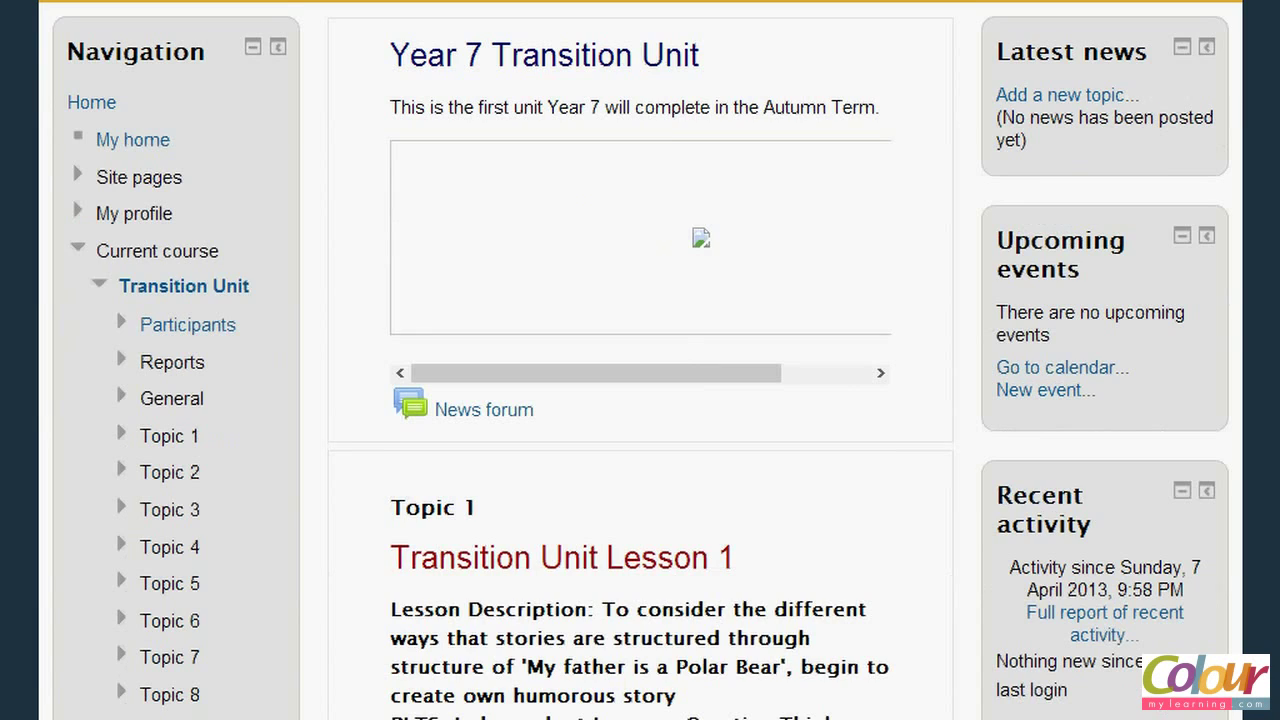
scroll(640, 400, down, 4)
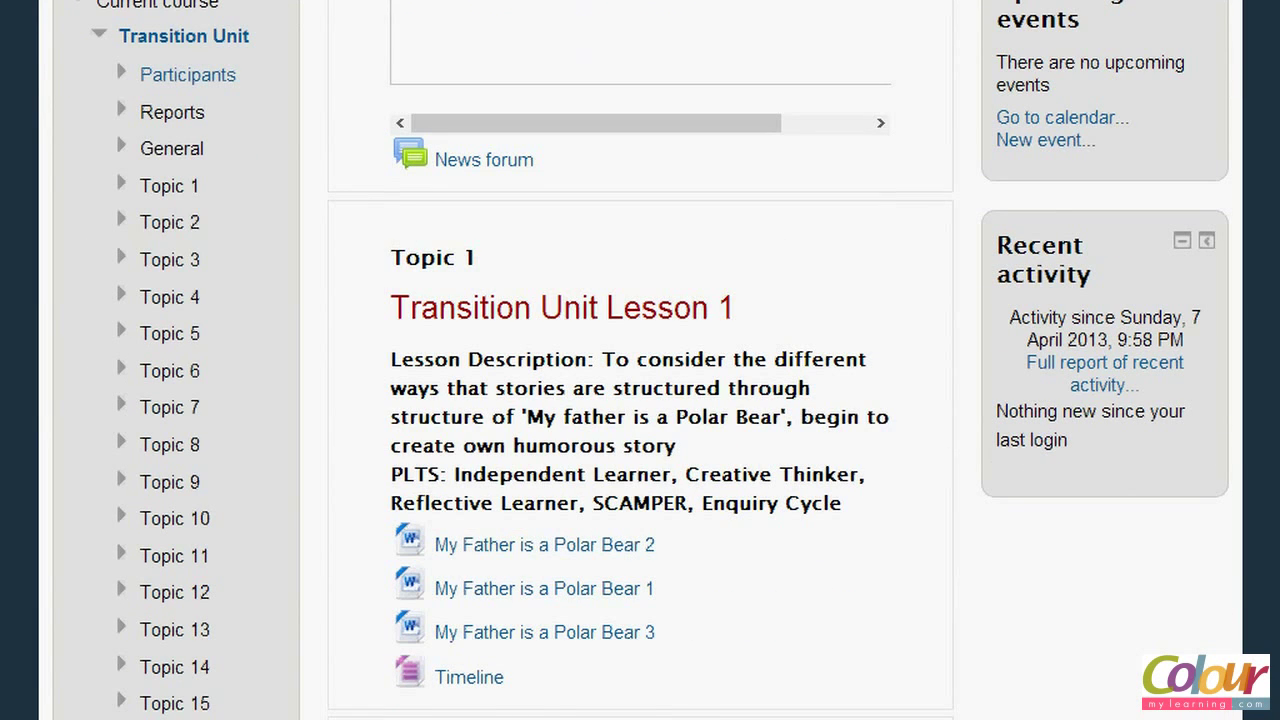
scroll(640, 330, down, 6)
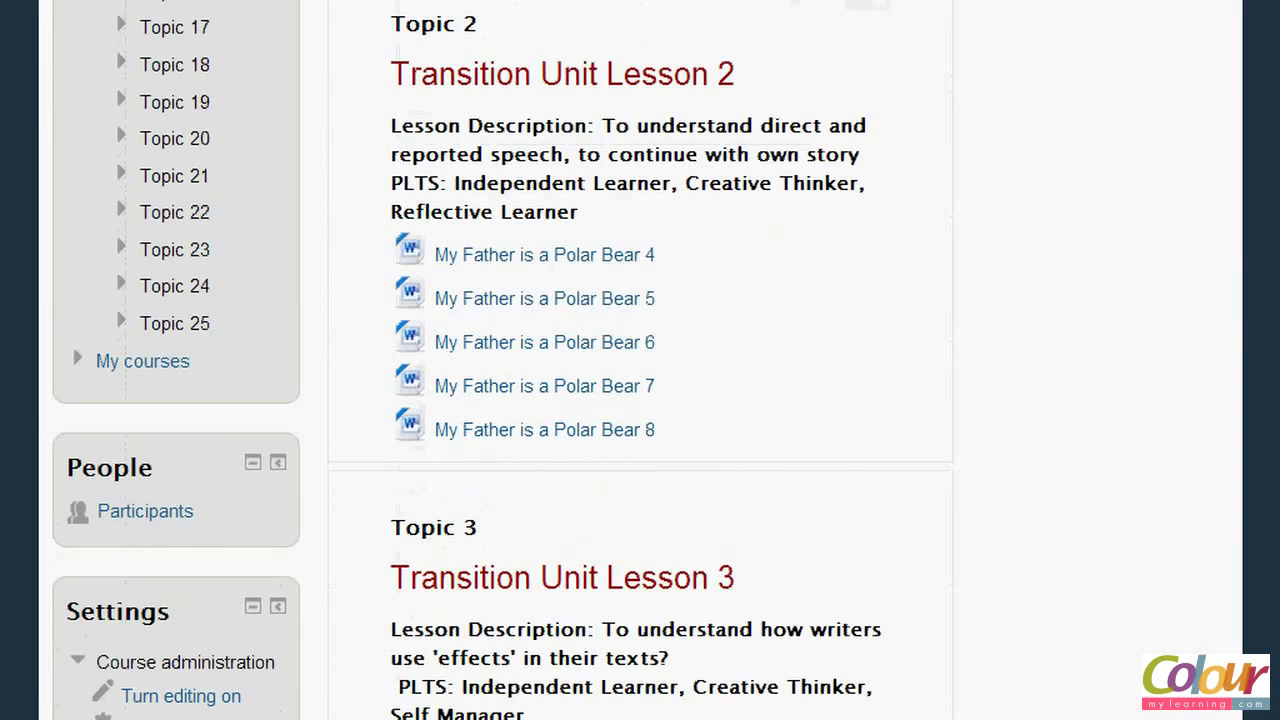
scroll(640, 360, down, 6)
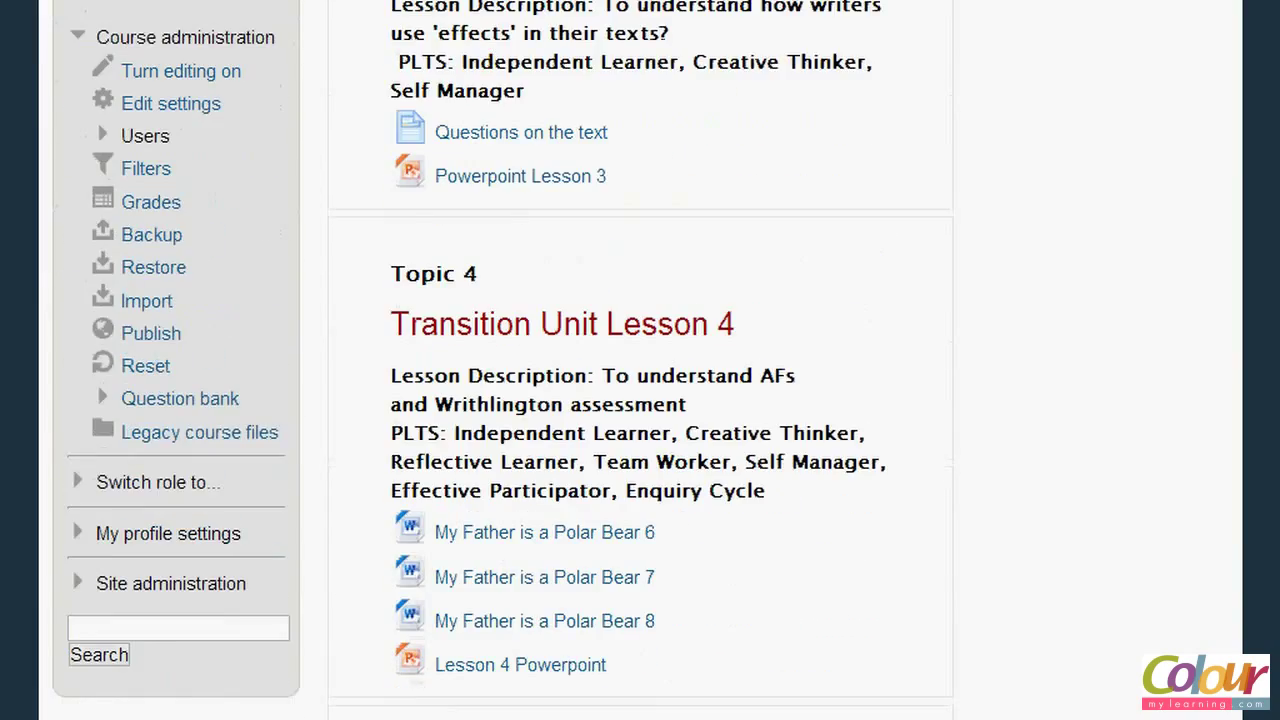
scroll(640, 360, down, 9)
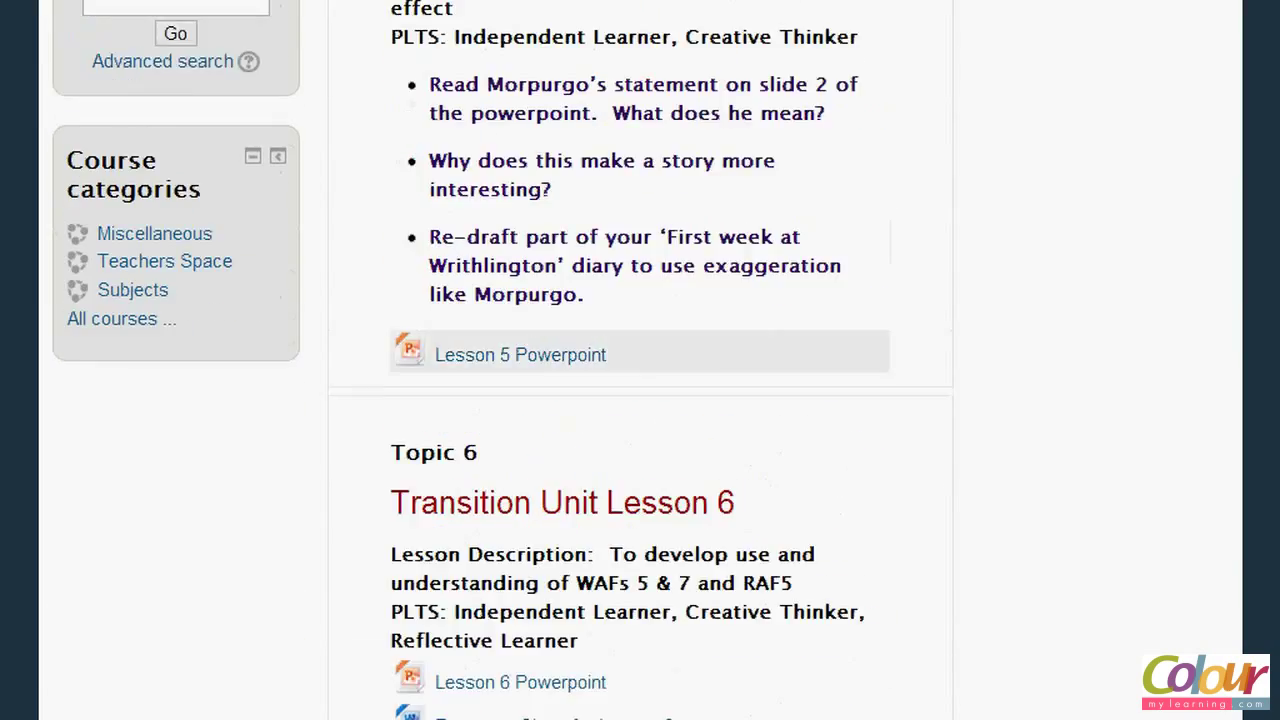
scroll(640, 340, down, 9)
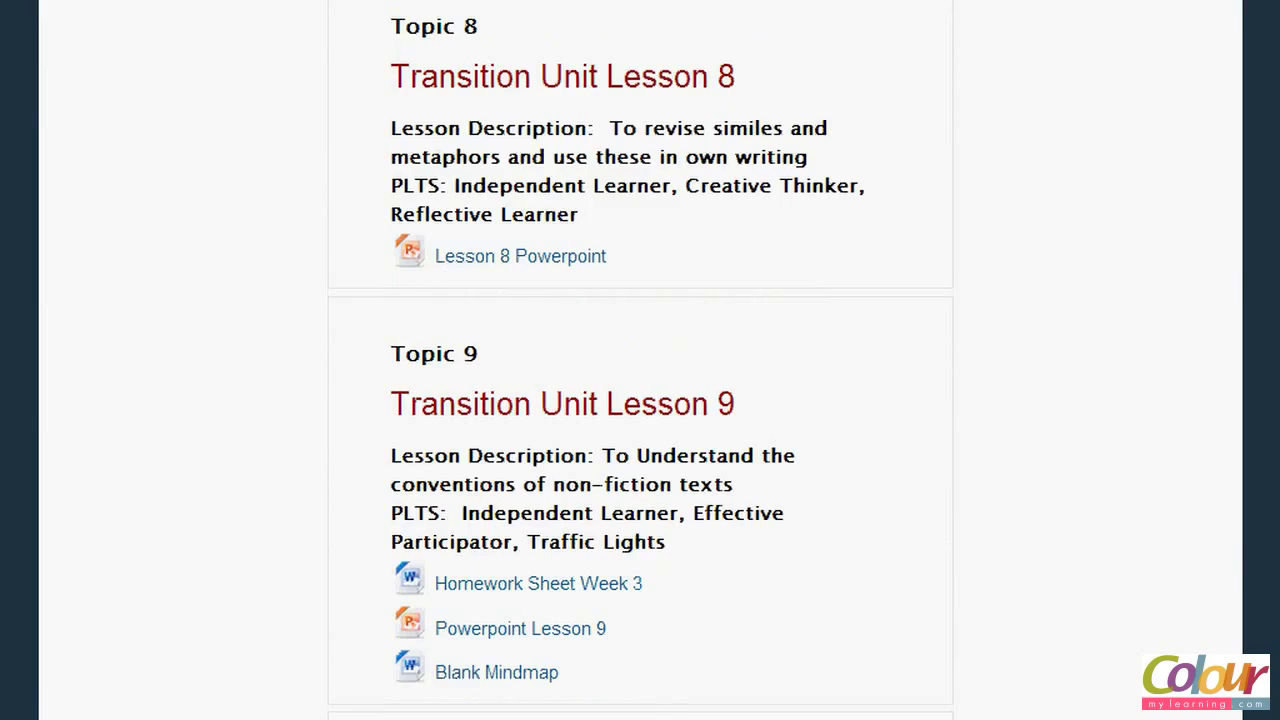
scroll(640, 330, down, 12)
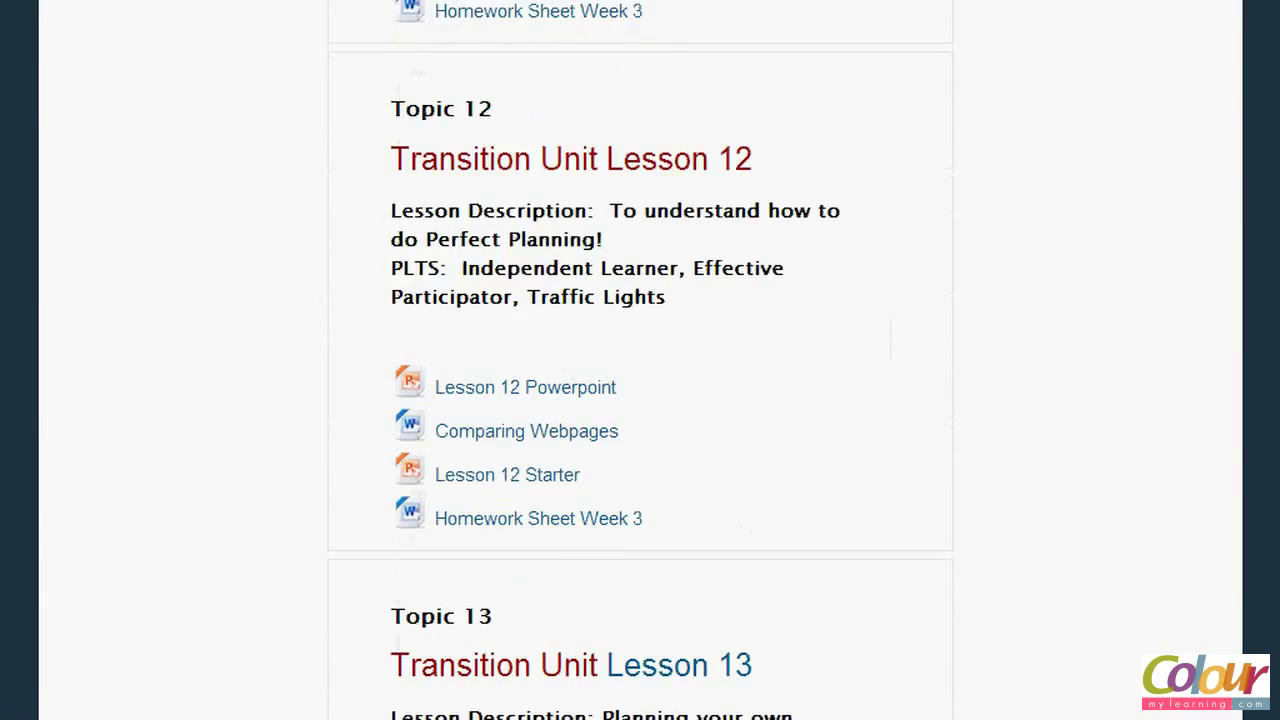
scroll(640, 360, down, 7)
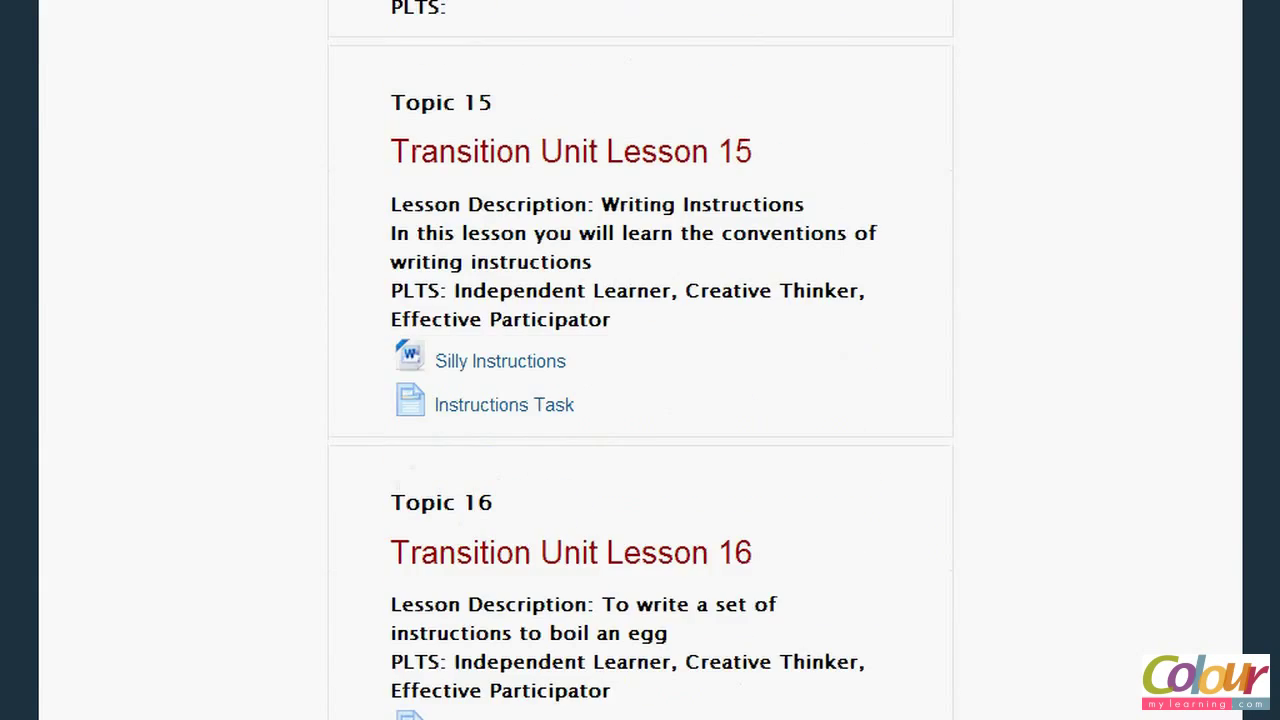
scroll(640, 360, down, 2)
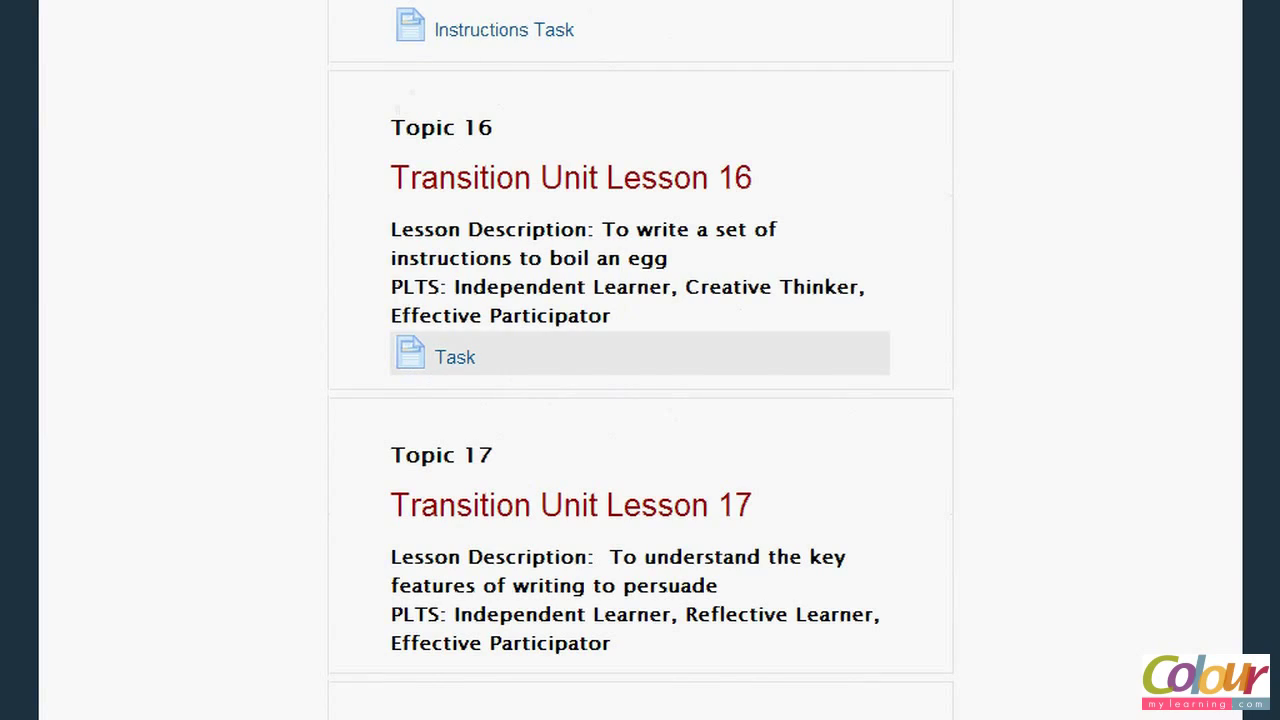
scroll(640, 360, down, 13)
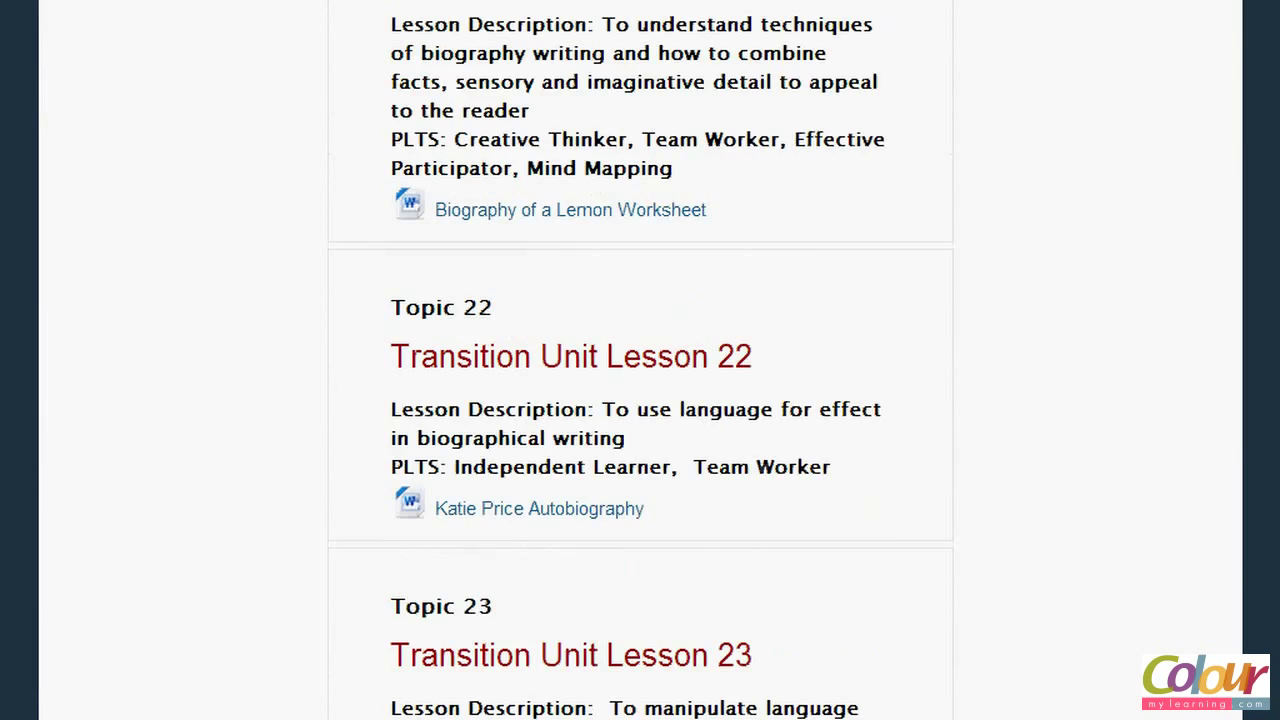
scroll(640, 360, down, 6)
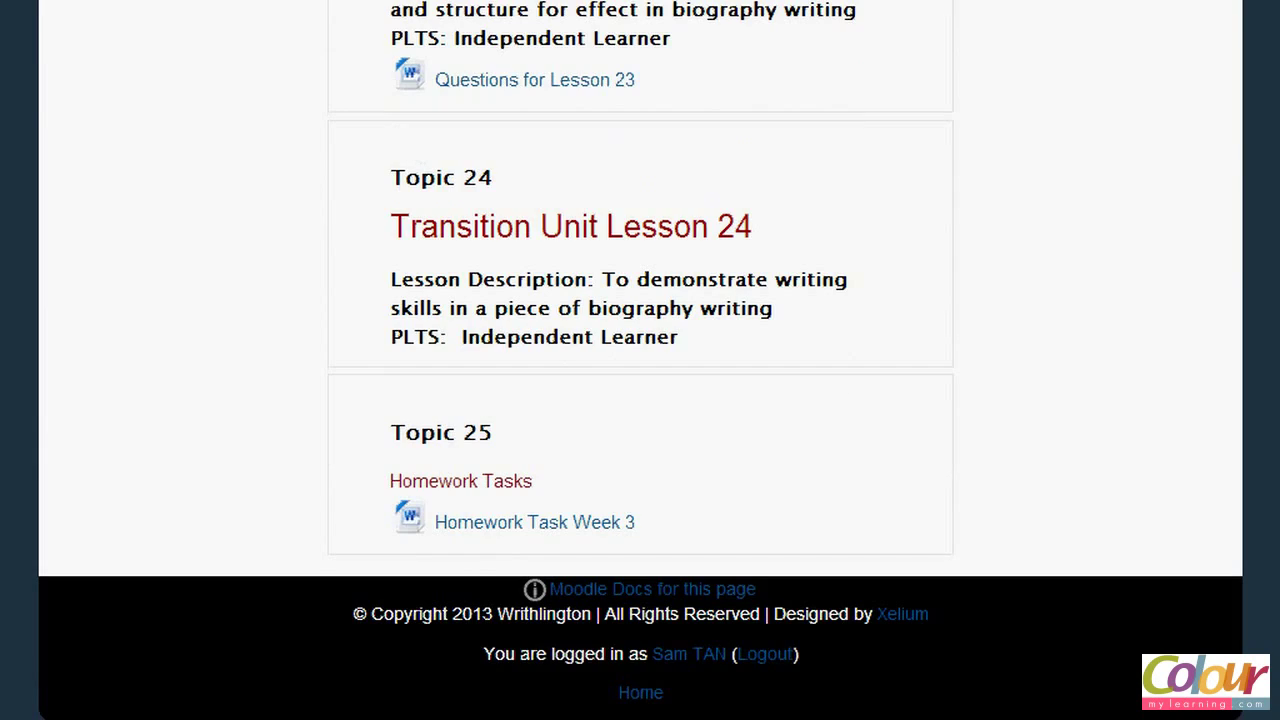
scroll(640, 360, up, 7)
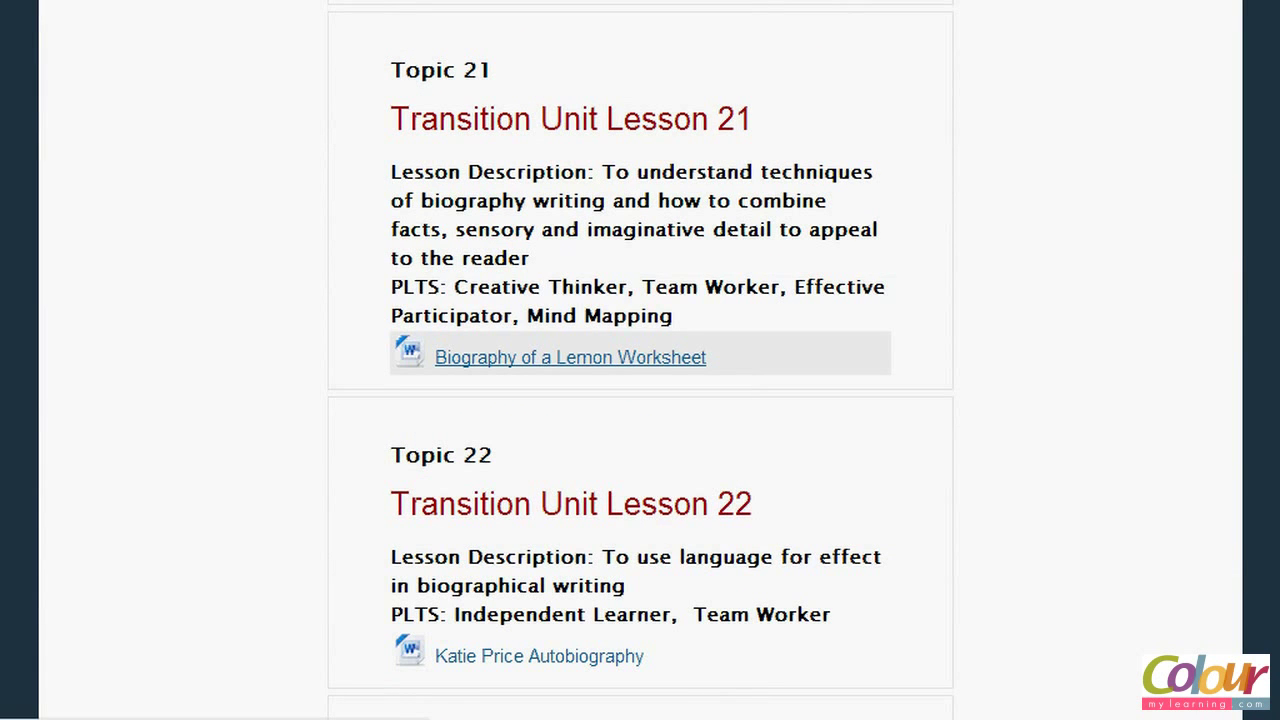